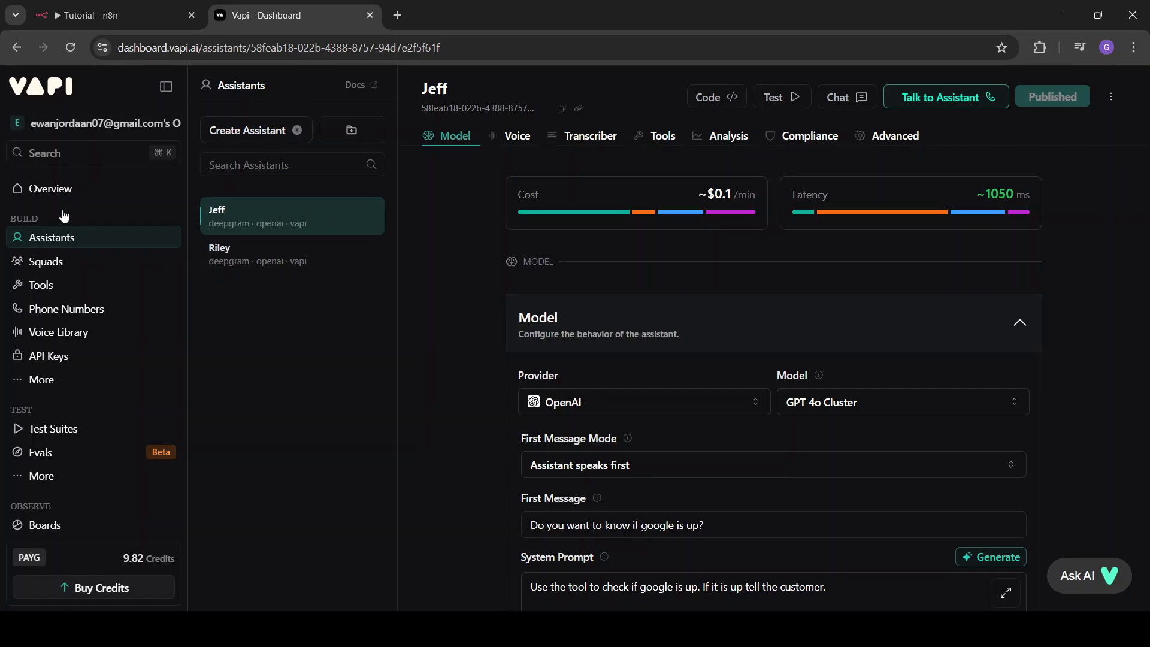
Create a new assistant named Jeff2.0 from the Blank Template.
left_click(256, 130)
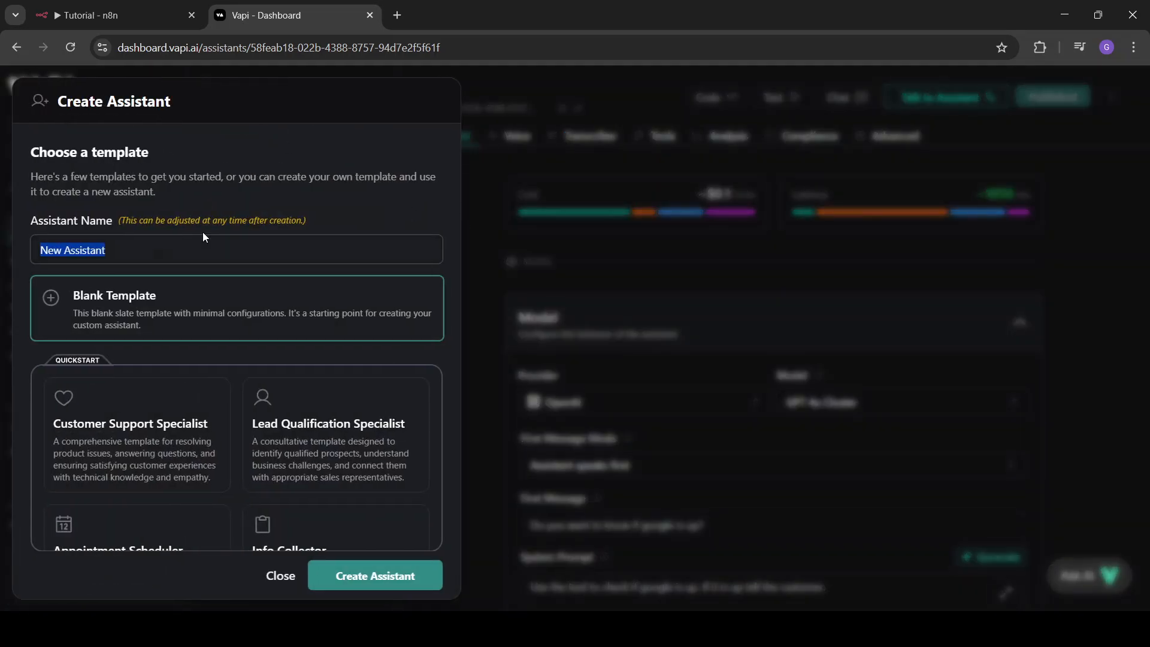
left_click(167, 250)
key("BackSpace")
key("BackSpace")
key("BackSpace")
key("BackSpace")
key("BackSpace")
key("BackSpace")
key("BackSpace")
key("BackSpace")
key("BackSpace")
key("BackSpace")
key("BackSpace")
key("BackSpace")
key("BackSpace")
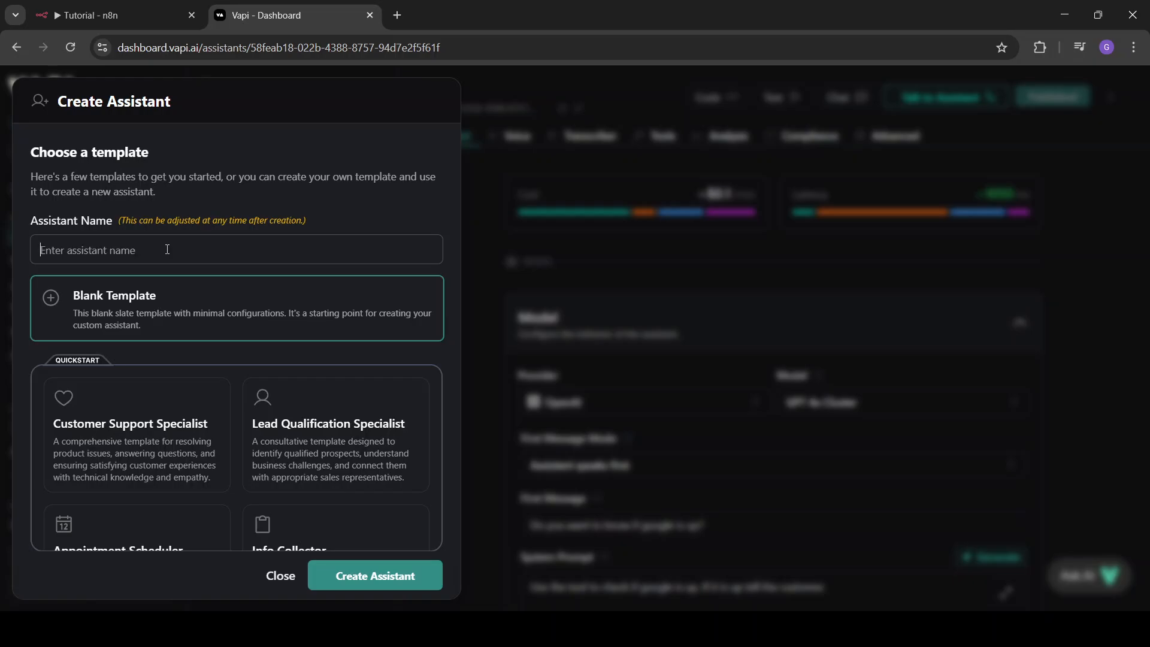
type("Jeff2.0")
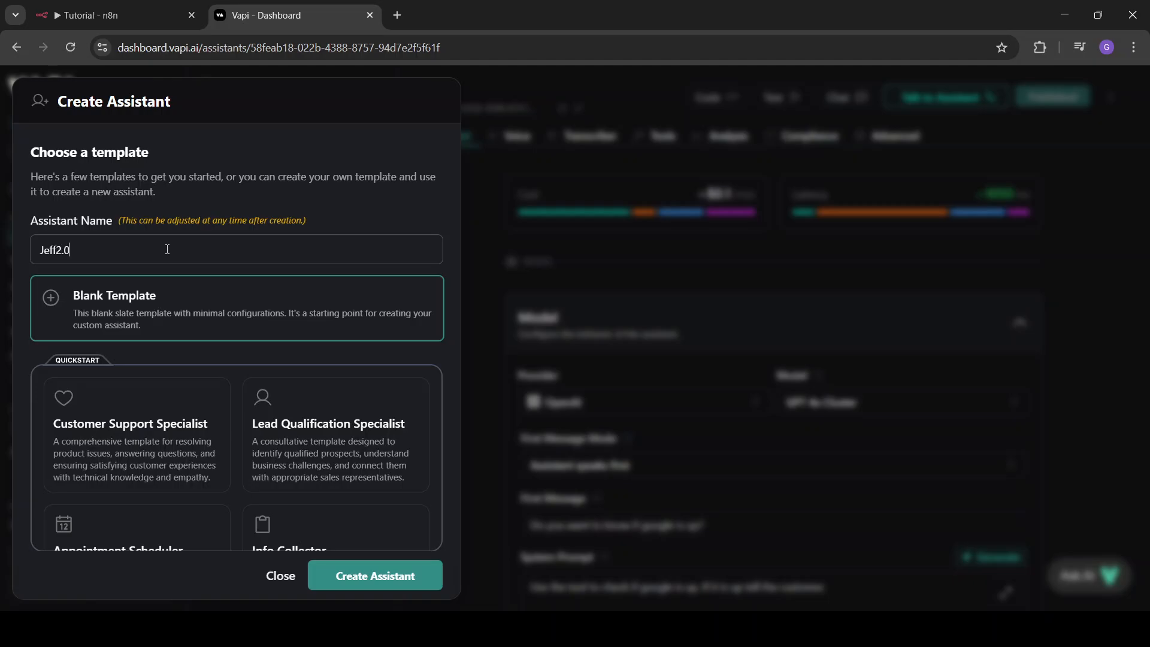
left_click(403, 593)
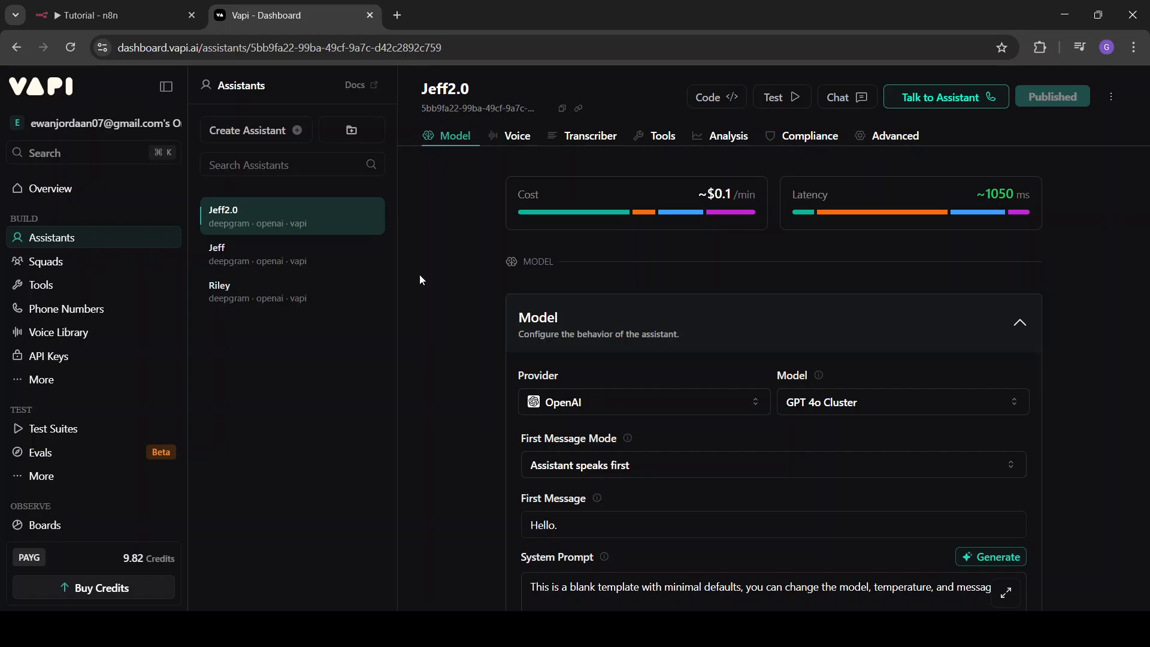
Replace Jeff2.0's default system prompt with "Check if google website is up.".
scroll(858, 405, "down", 3)
left_click(858, 405)
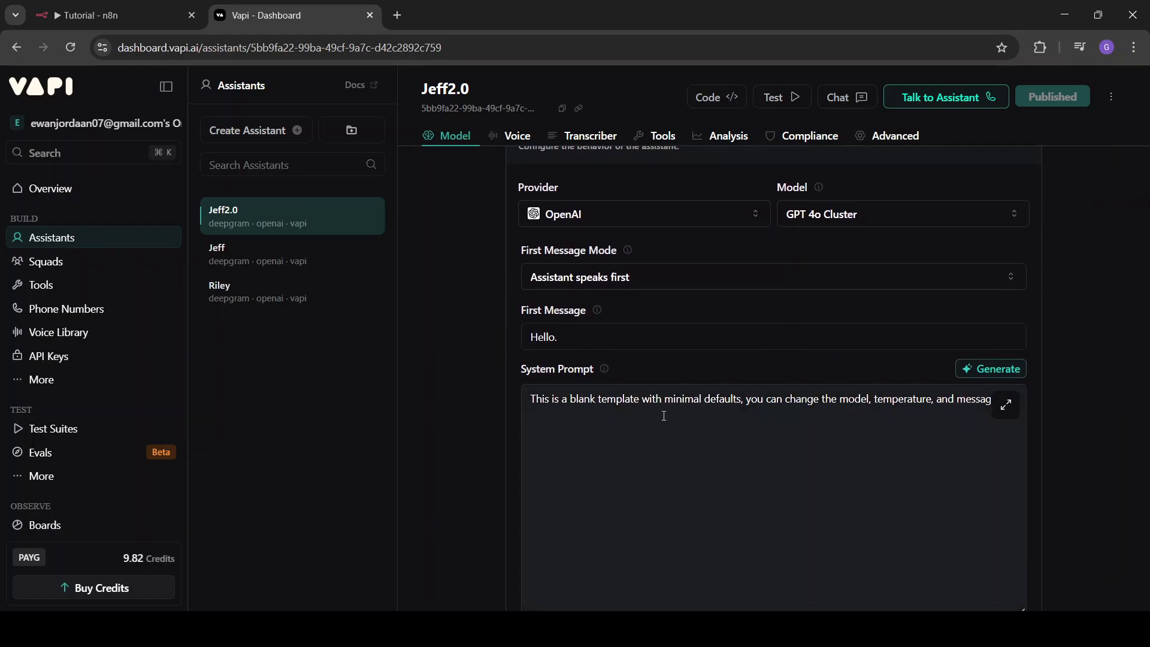
left_click_drag(597, 400, 491, 361)
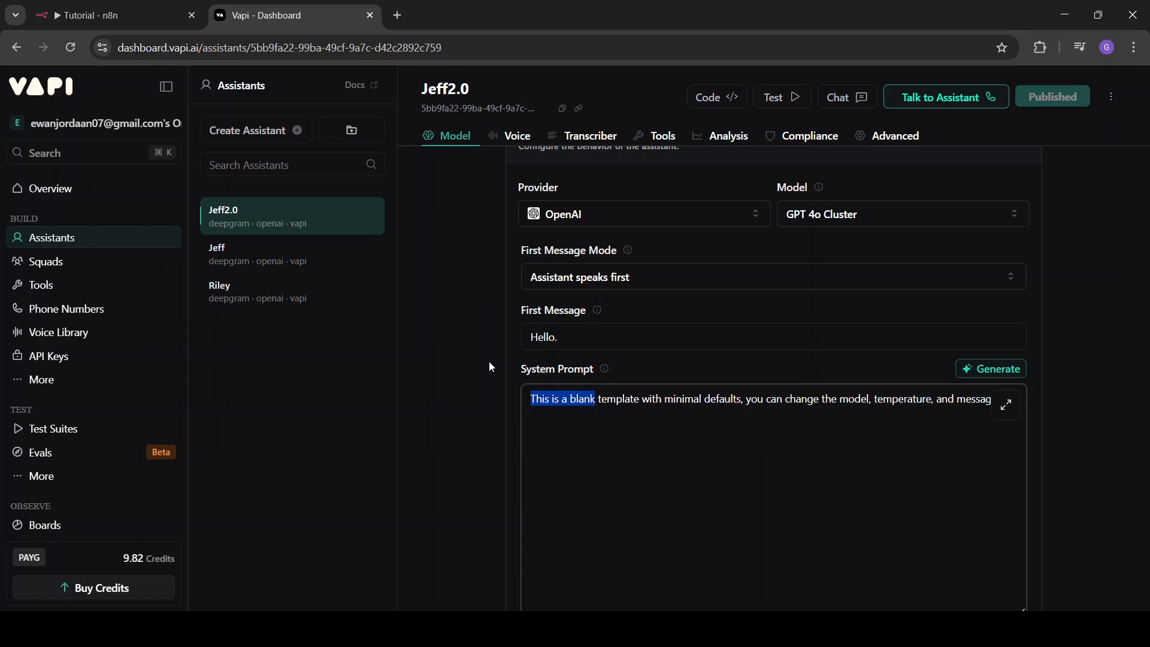
key("BackSpace")
left_click_drag(970, 388, 497, 418)
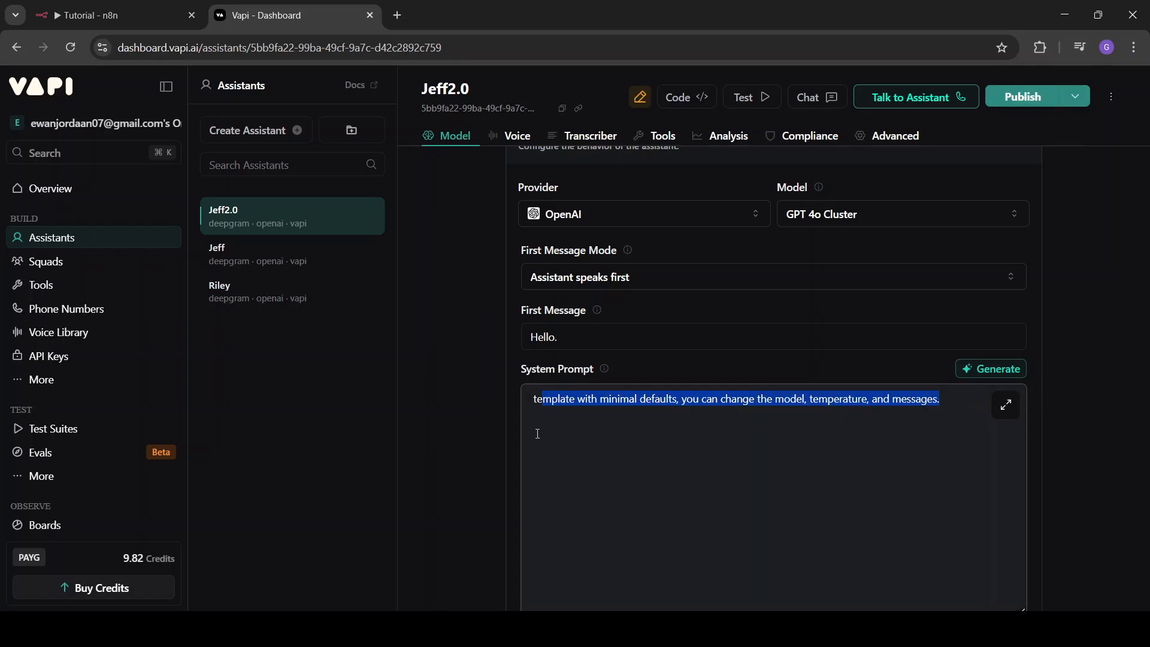
key("BackSpace")
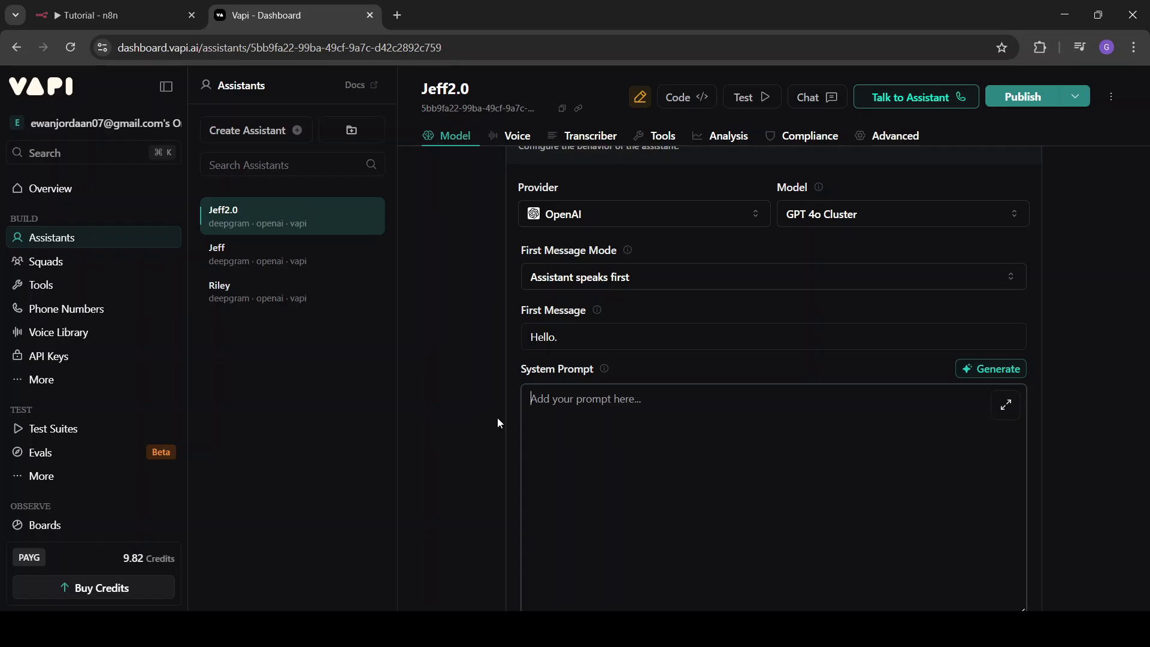
type("Check if google website is up.")
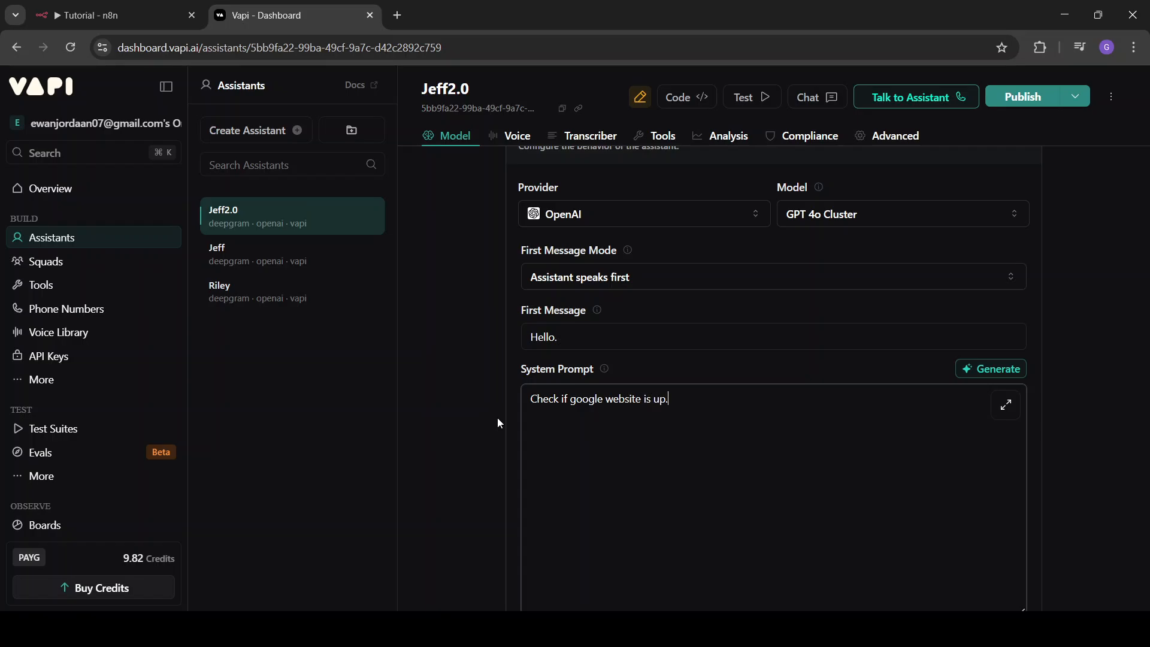
Extend the system prompt with the sentence "Call google_tool to check if the website is up.".
left_click_drag(570, 398, 741, 398)
left_click(743, 402)
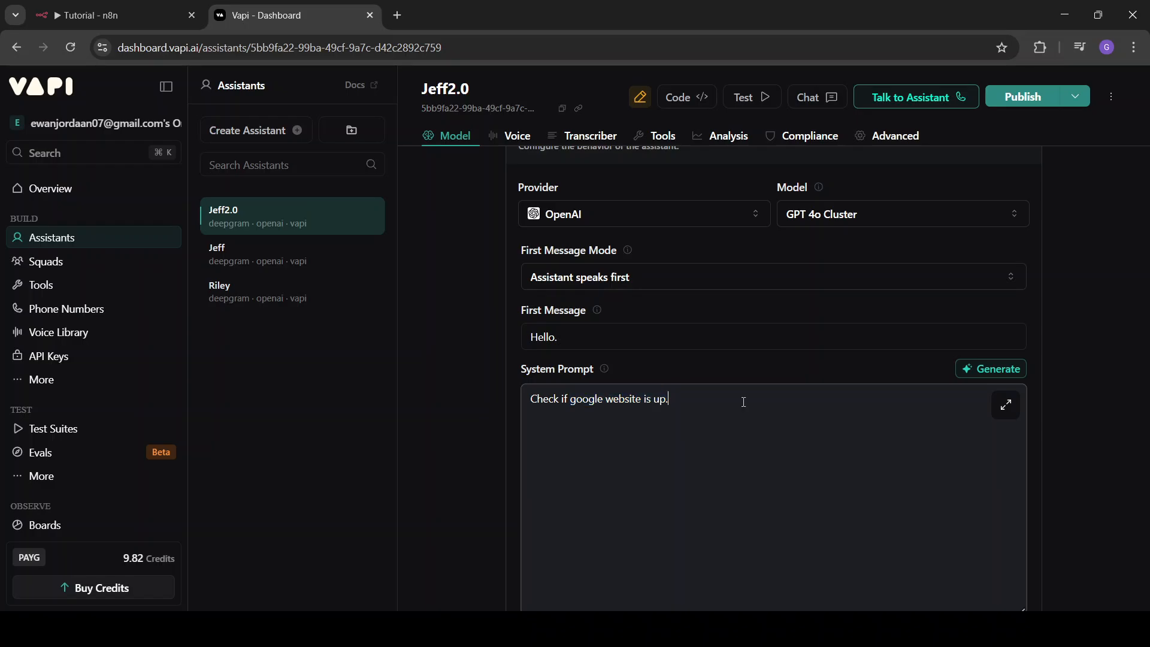
type("call google")
key("BackSpace")
key("BackSpace")
type("le ")
type("to")
key("BackSpace")
key("BackSpace")
key("BackSpace")
type("_tool to check if the ")
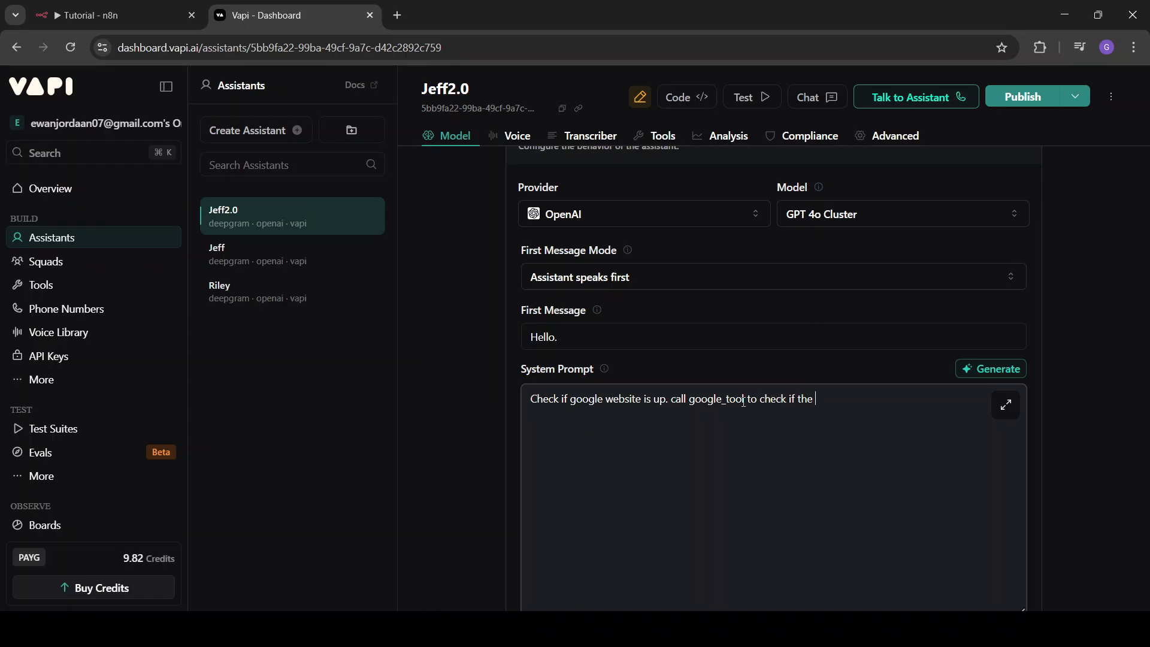
type("website is up.")
left_click_drag(559, 414, 649, 415)
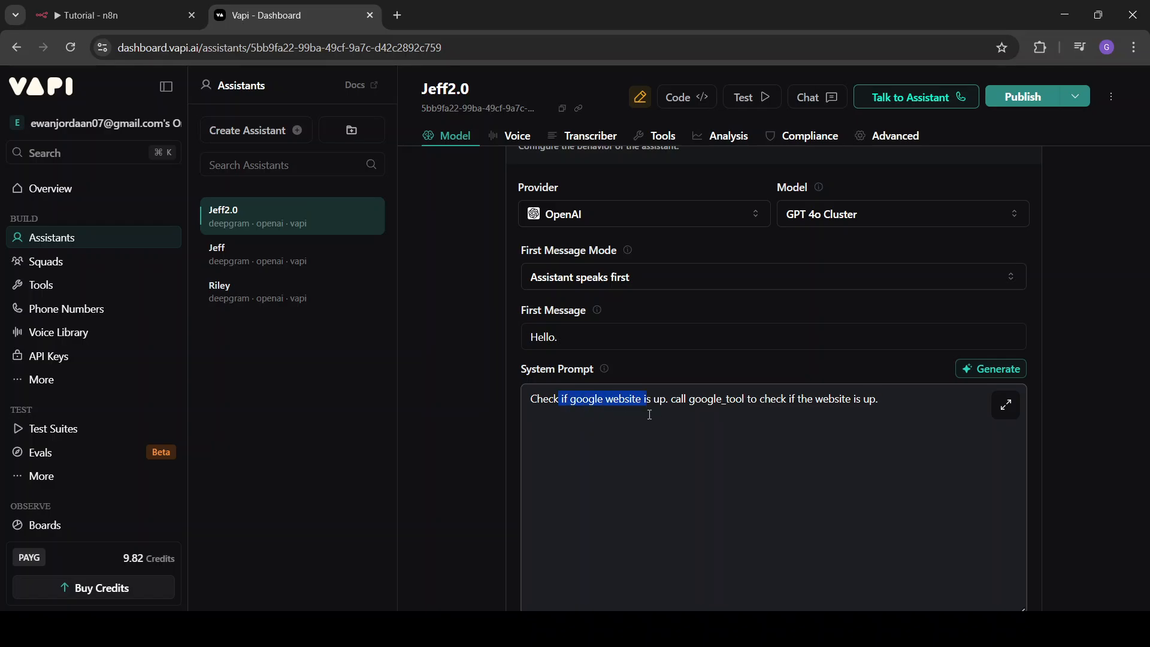
left_click(681, 401)
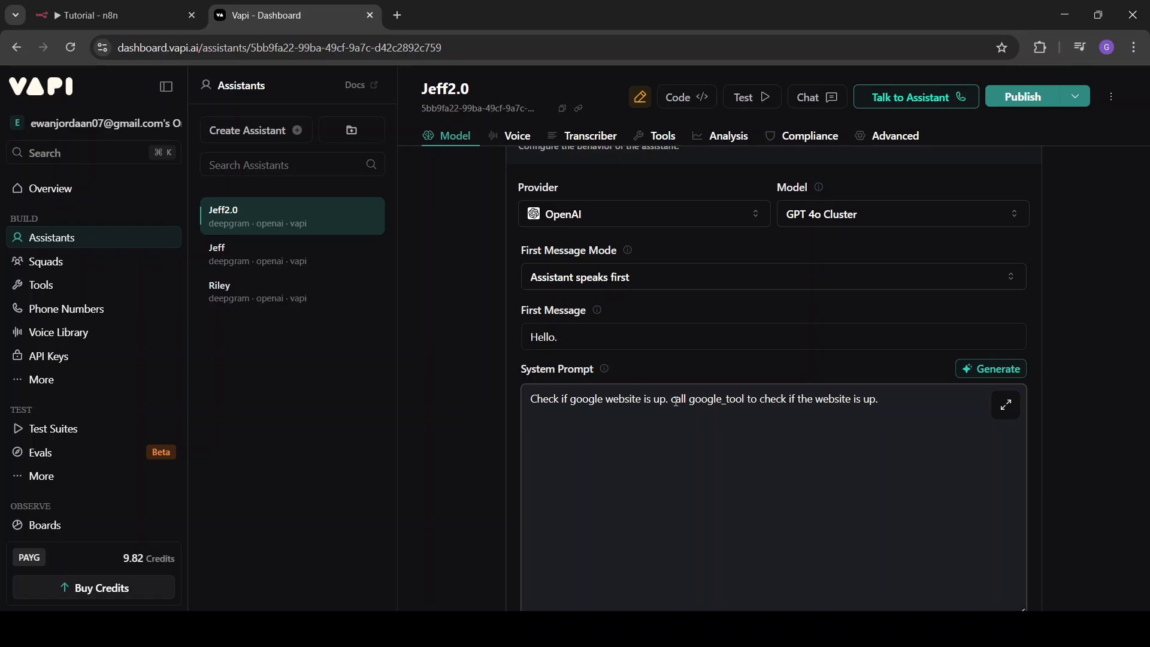
key("BackSpace")
type("C")
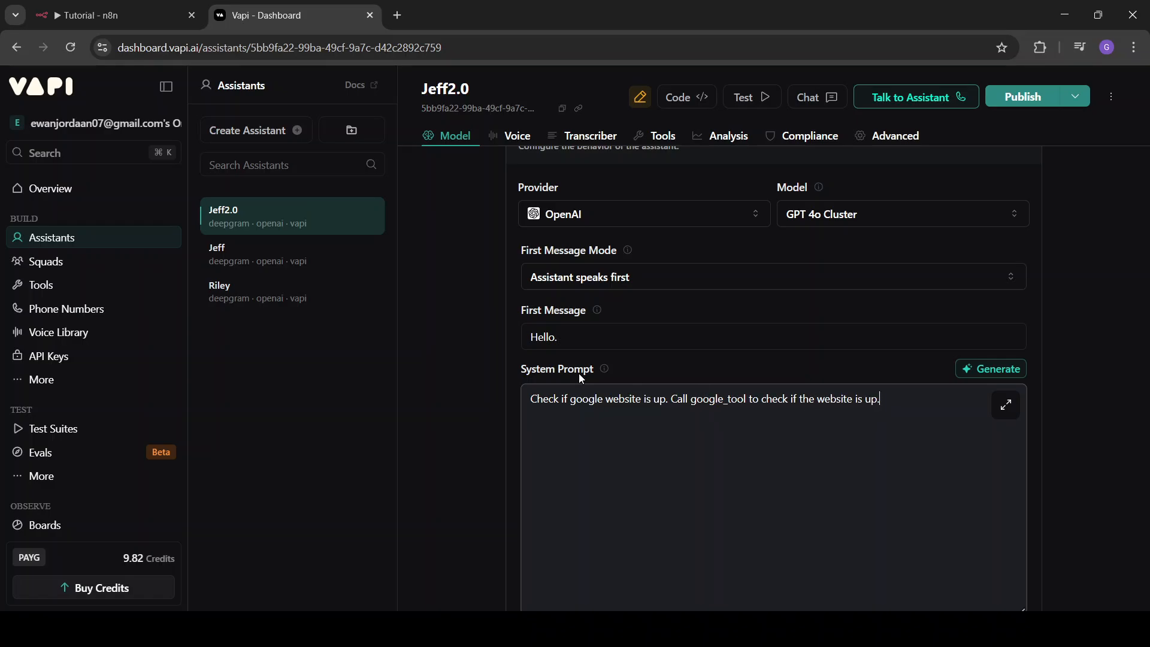
Try the first message modes for waiting on the user and a model generated message, returning to Assistant speaks first.
left_click(639, 278)
left_click(607, 341)
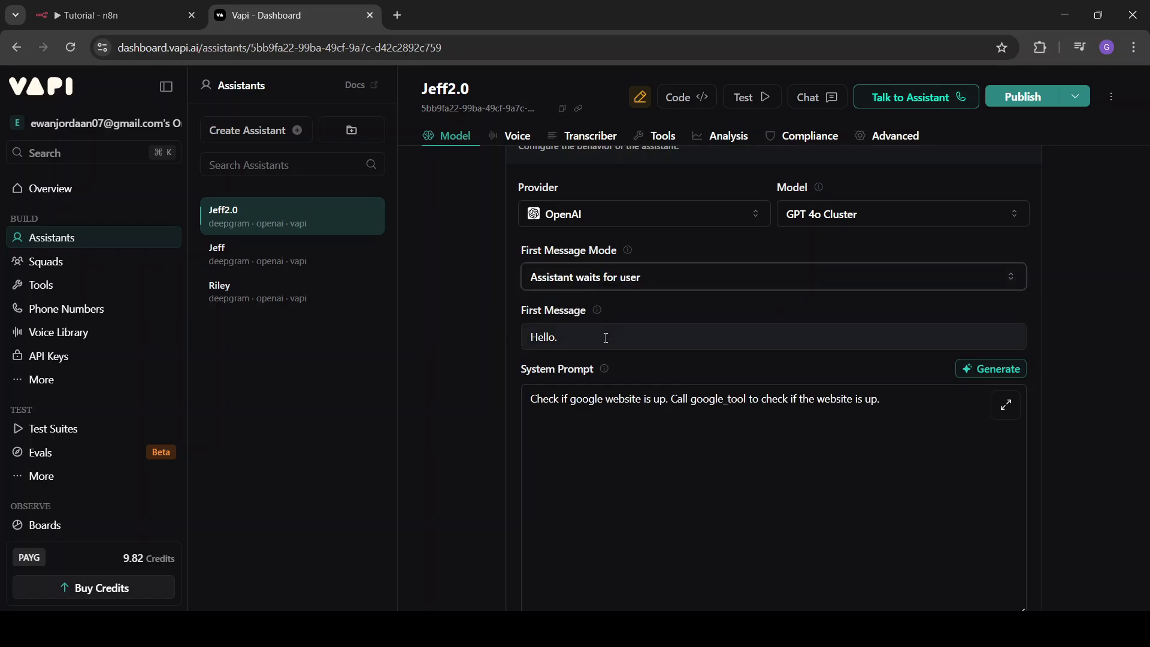
left_click(631, 281)
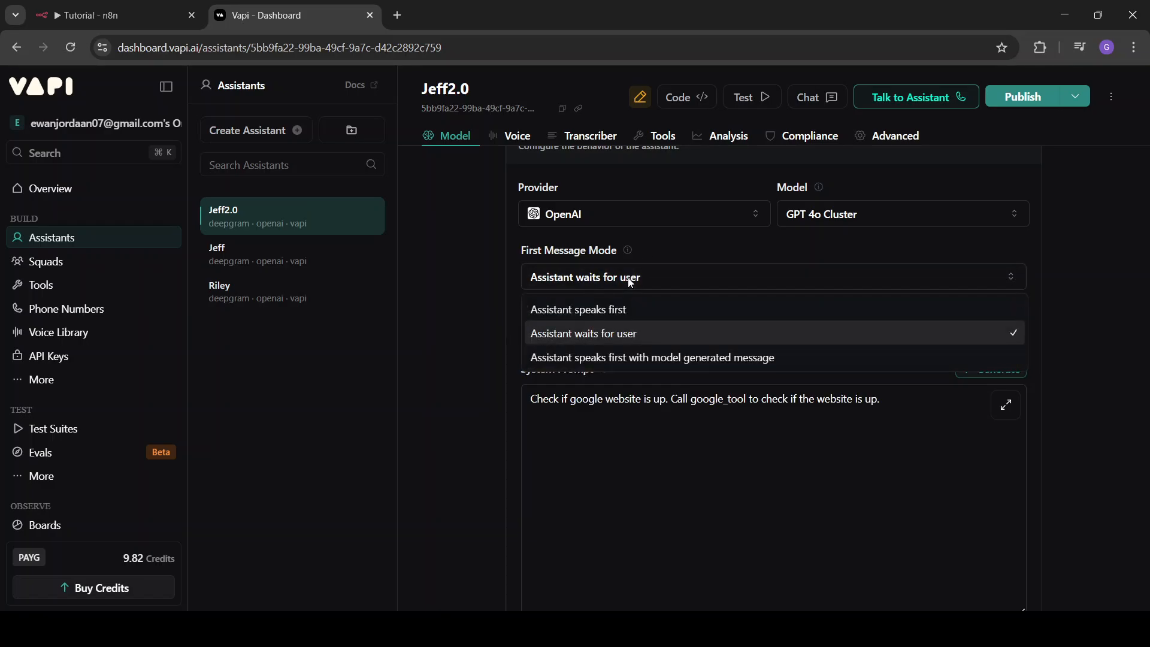
left_click(637, 360)
left_click(590, 279)
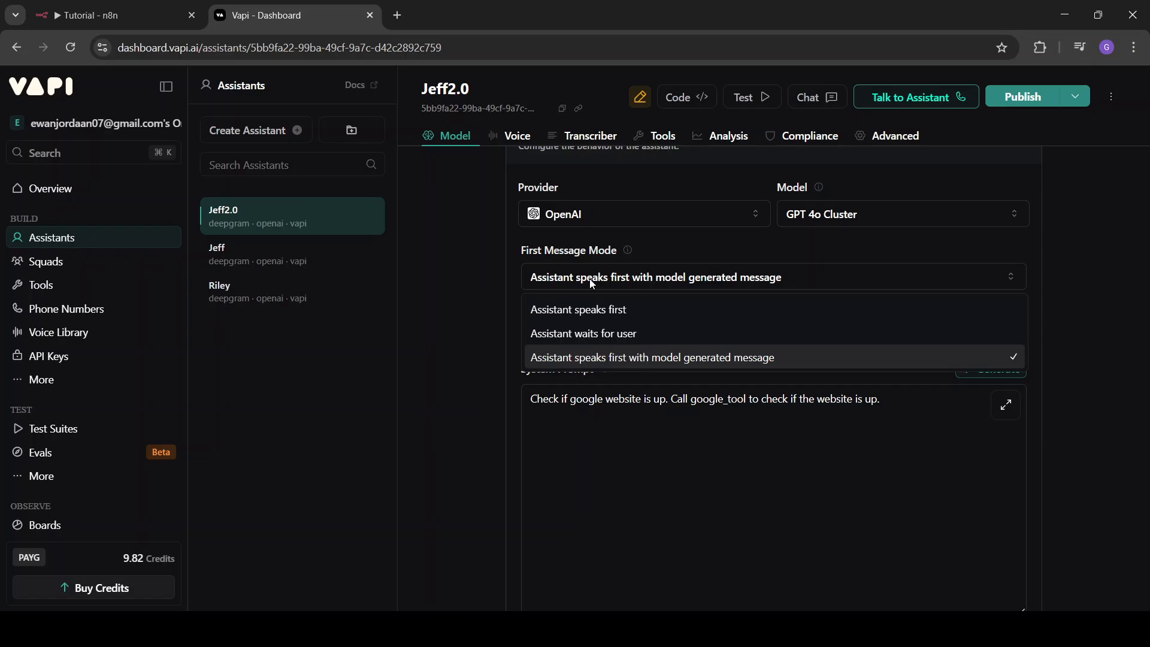
left_click(578, 310)
Replace the assistant's first message with "Do you want to know if google is up.".
triple_click(596, 334)
key("BackSpace")
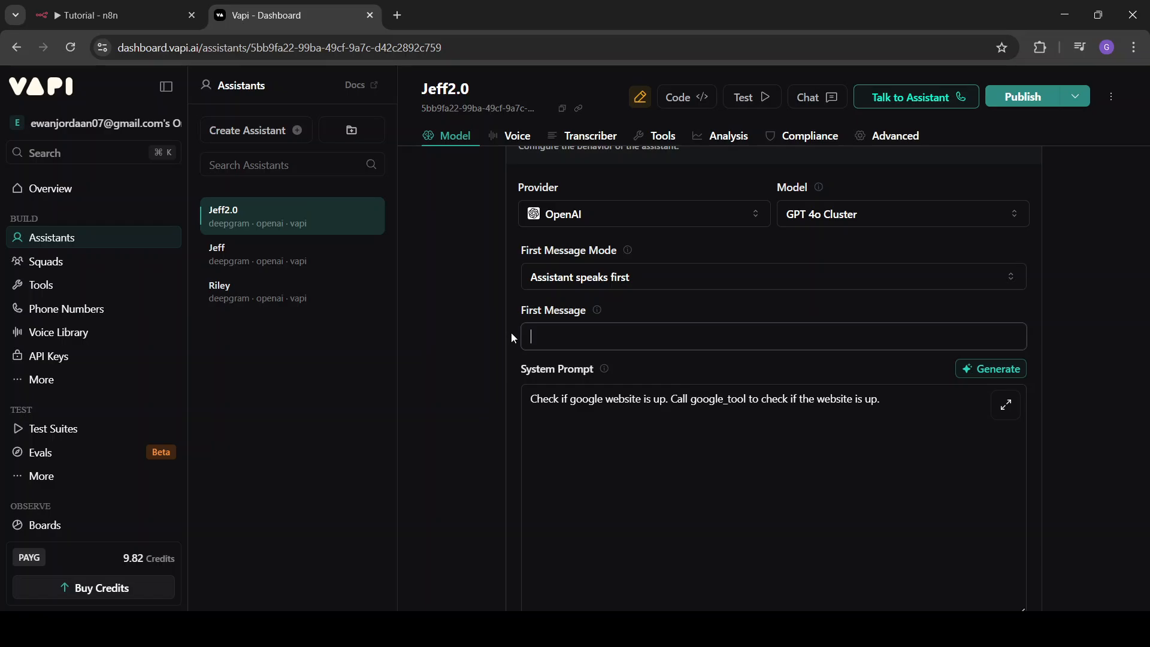
type("Do you want to know if google o")
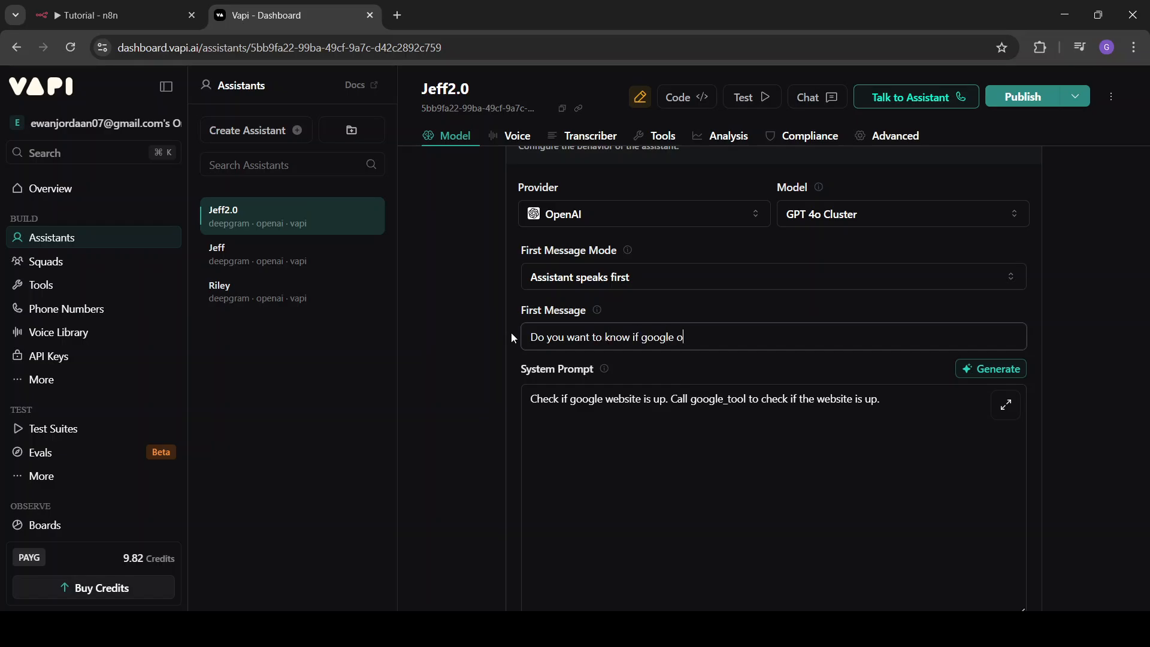
key("BackSpace")
type("is uo.")
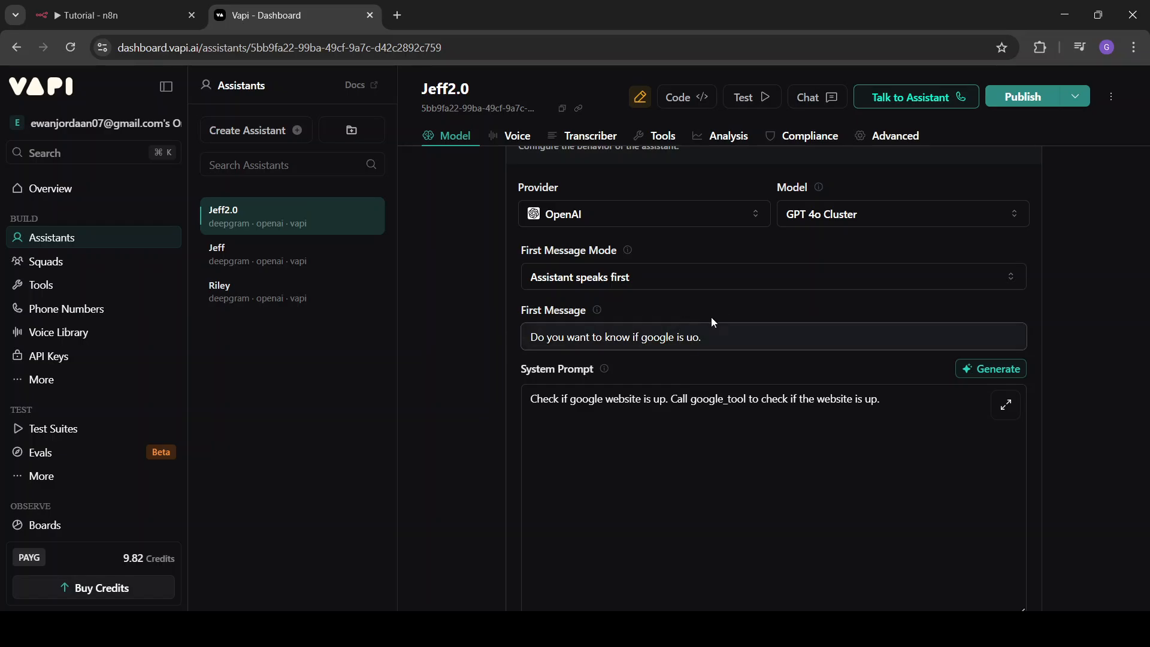
key("BackSpace")
key("BackSpace")
type("p.")
Check which tools the assistant can select and go to the tools library for a new tool.
scroll(882, 444, "down", 5)
scroll(882, 444, "down", 1)
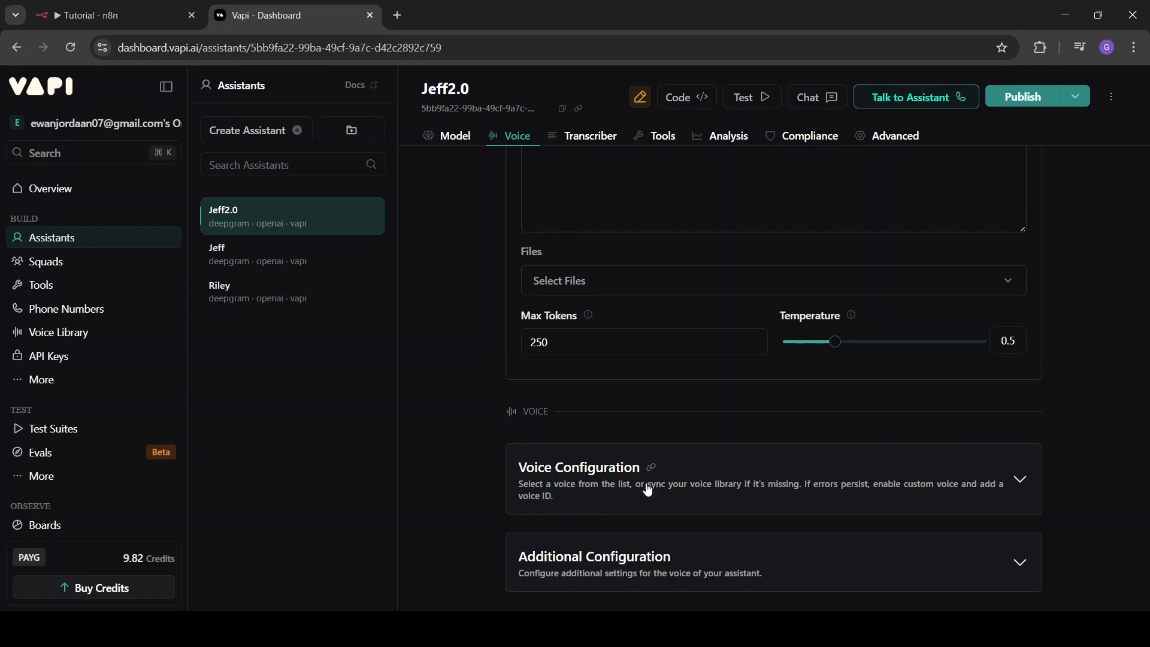
scroll(677, 481, "down", 1)
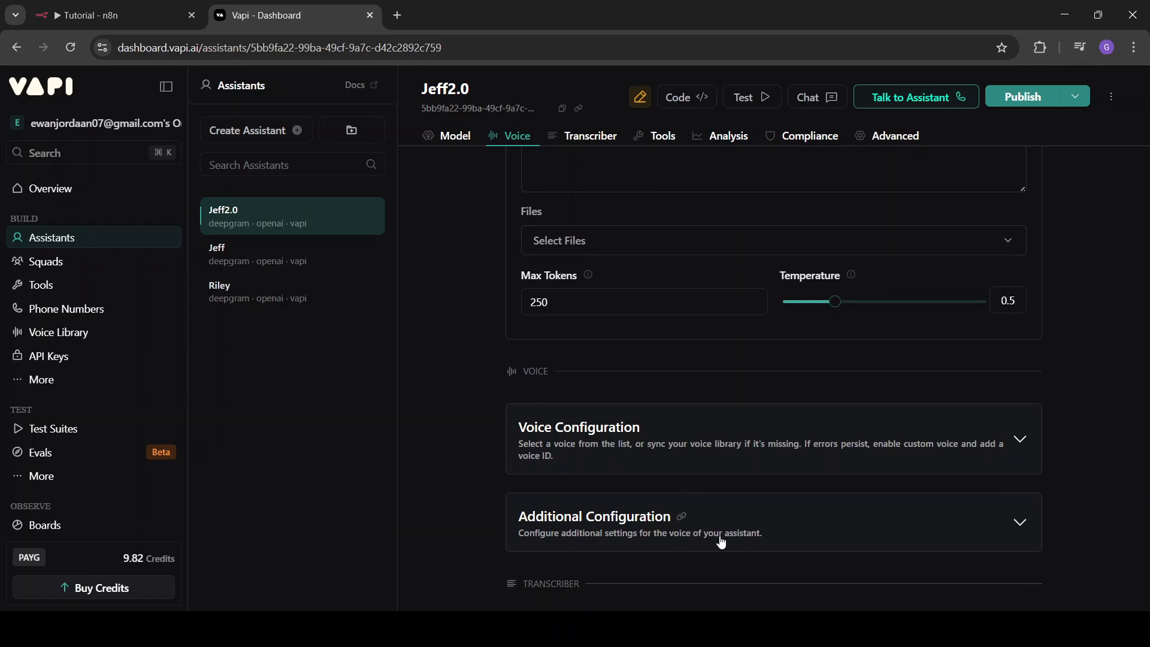
scroll(659, 147, "up", 5)
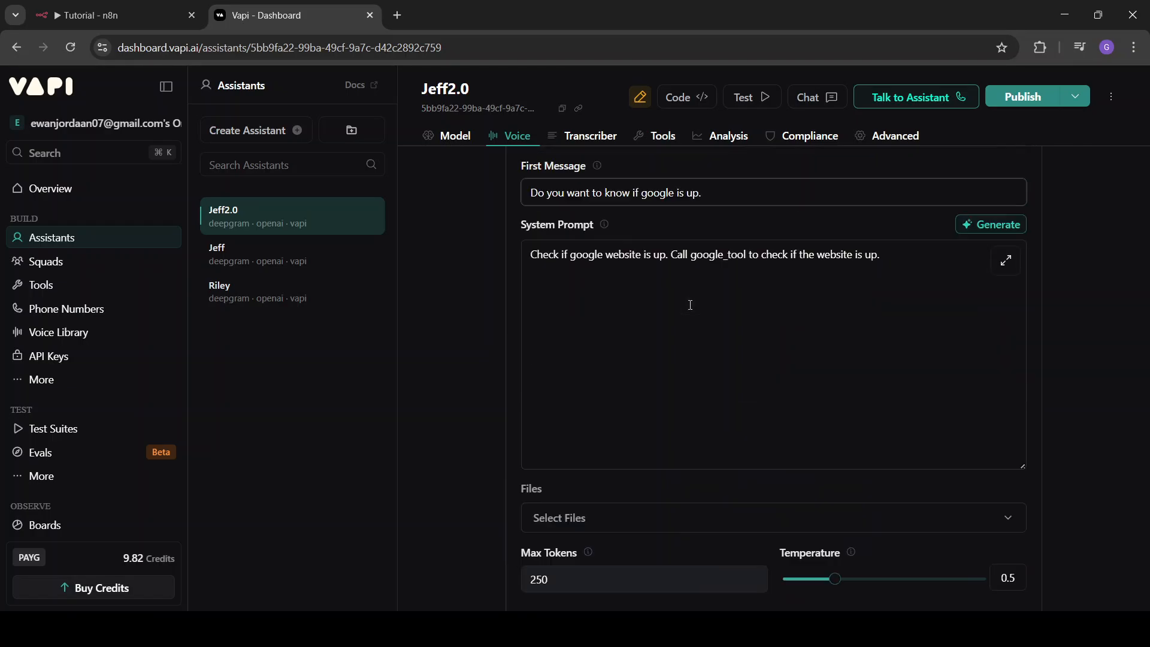
left_click(664, 137)
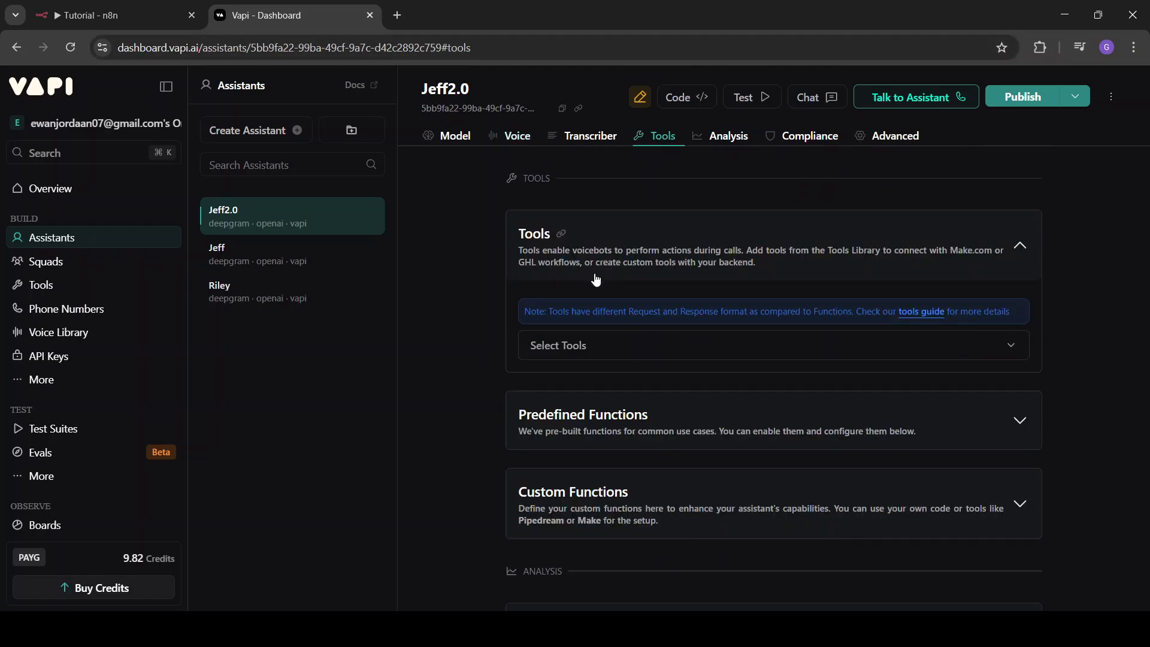
left_click(593, 353)
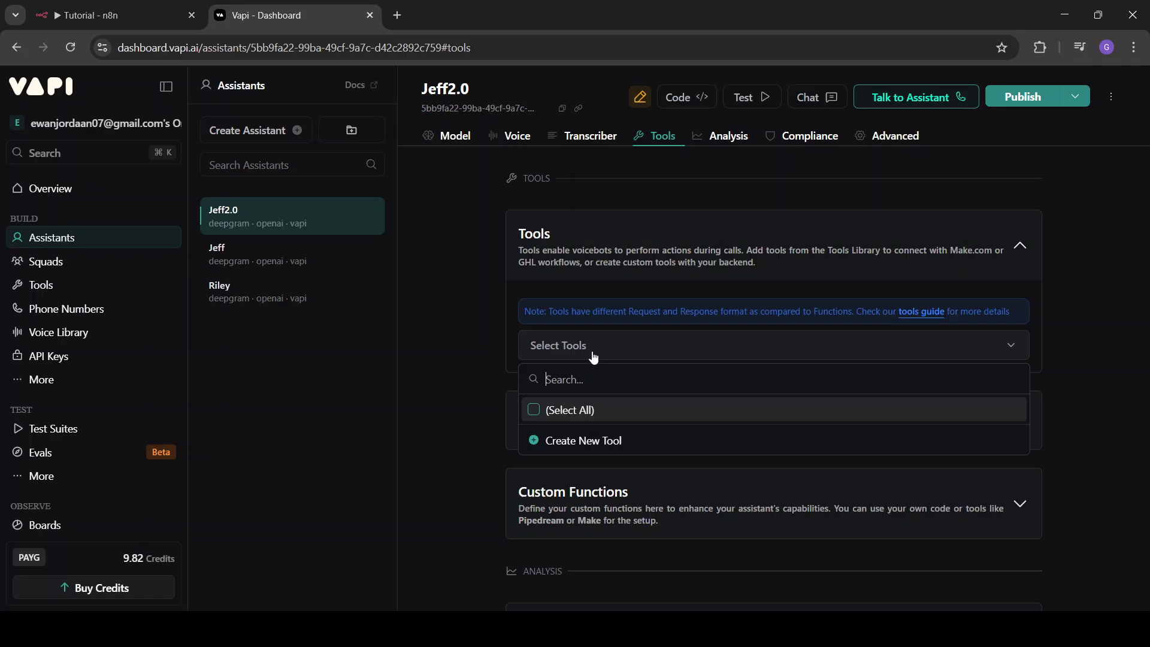
left_click(610, 454)
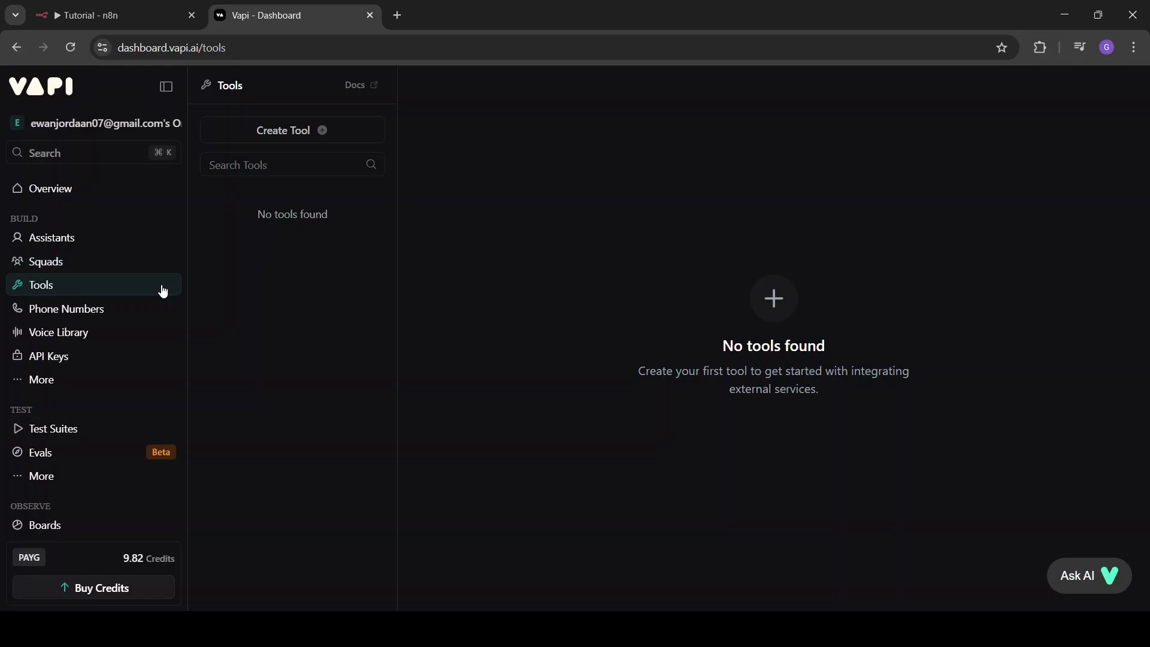
Create a new tool of type Custom Tool.
left_click(267, 131)
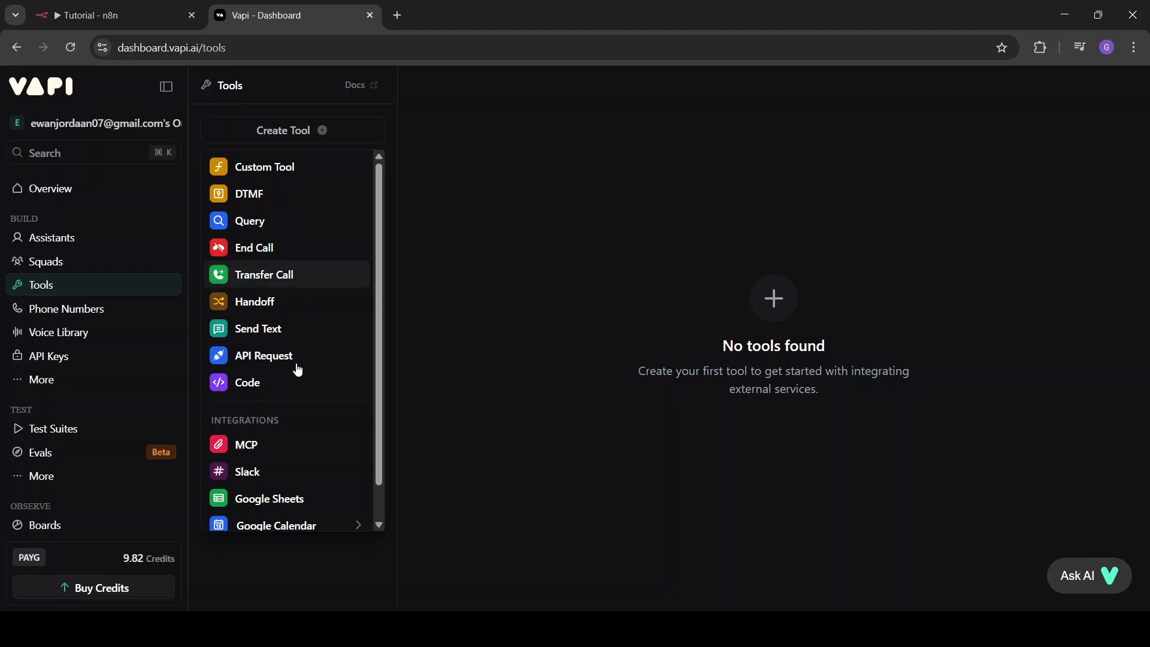
scroll(273, 456, "down", 1)
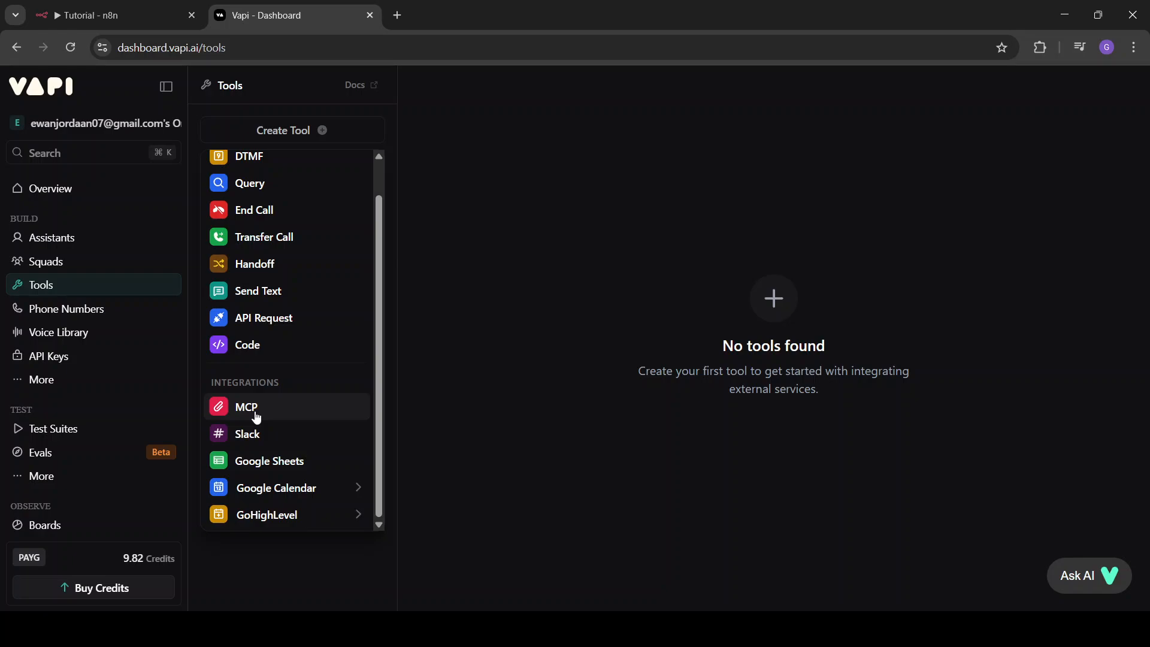
scroll(256, 414, "up", 1)
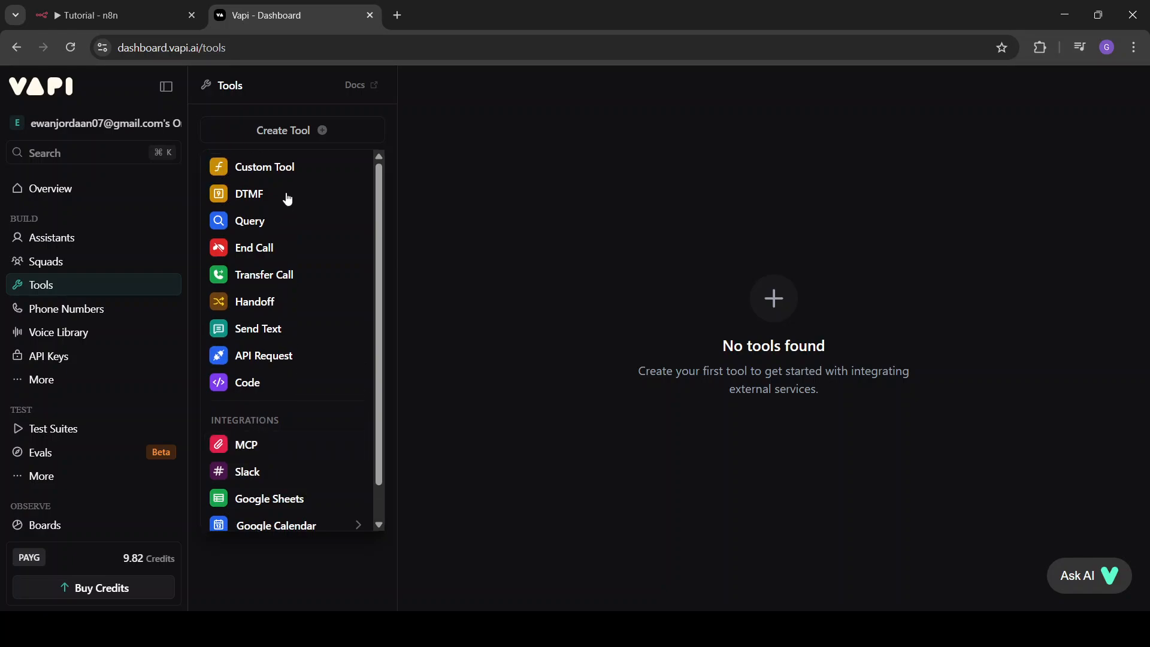
left_click(290, 165)
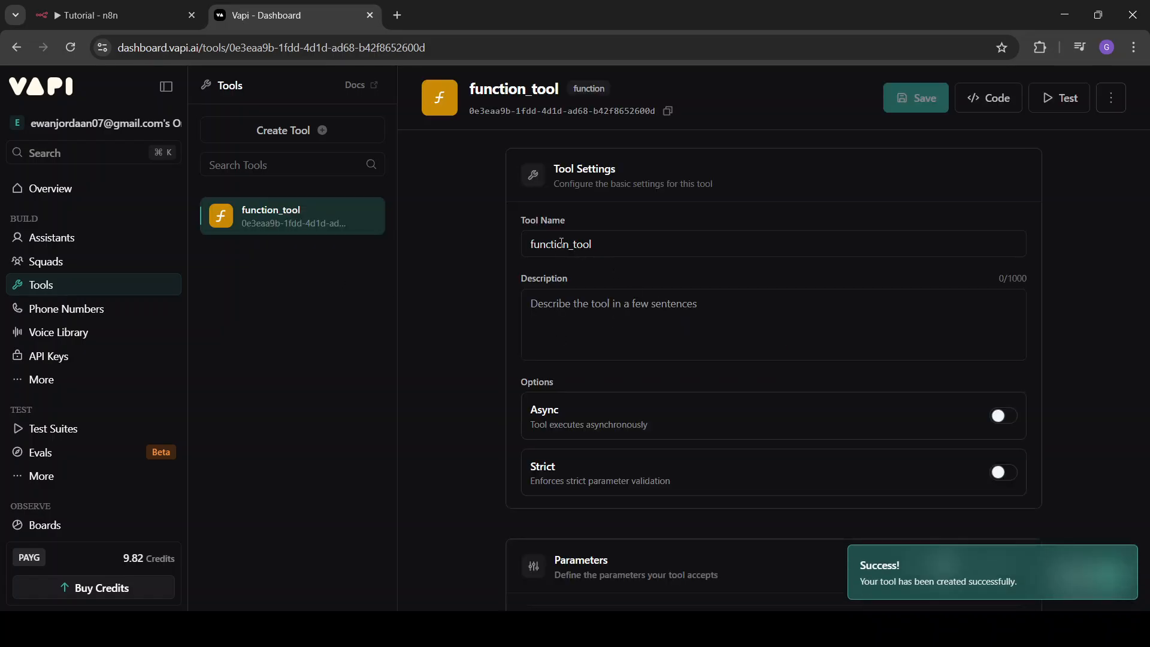
Rename the new custom tool as google_tool.
left_click(569, 244)
key("BackSpace")
key("BackSpace")
key("BackSpace")
key("BackSpace")
key("BackSpace")
key("BackSpace")
key("BackSpace")
key("BackSpace")
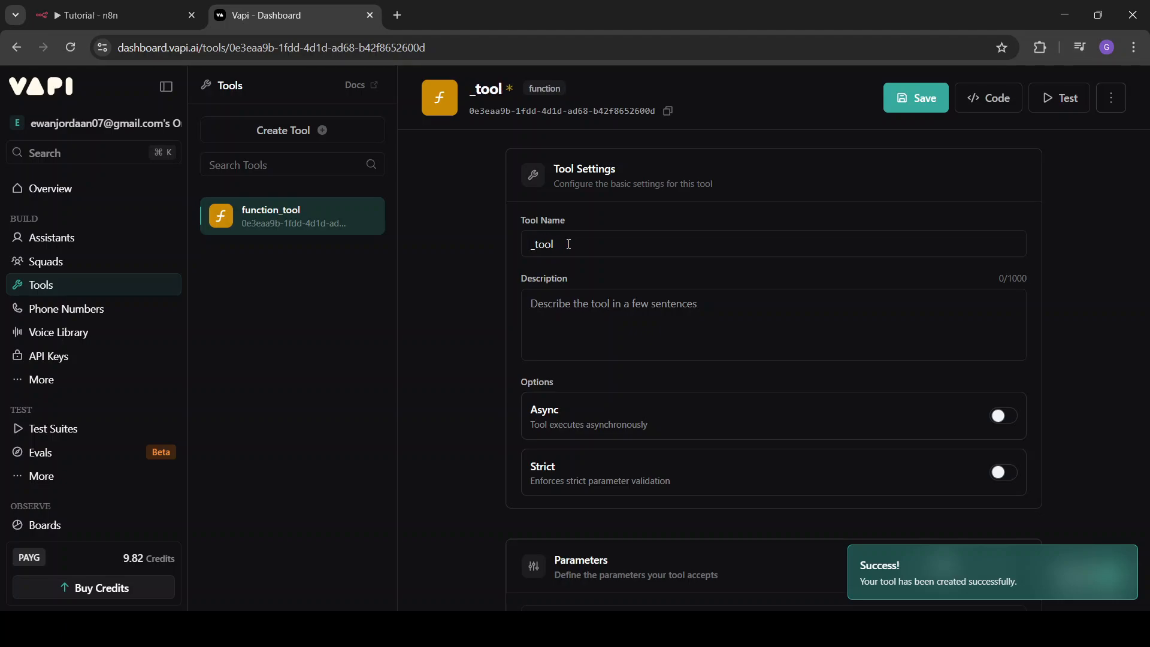
type("google")
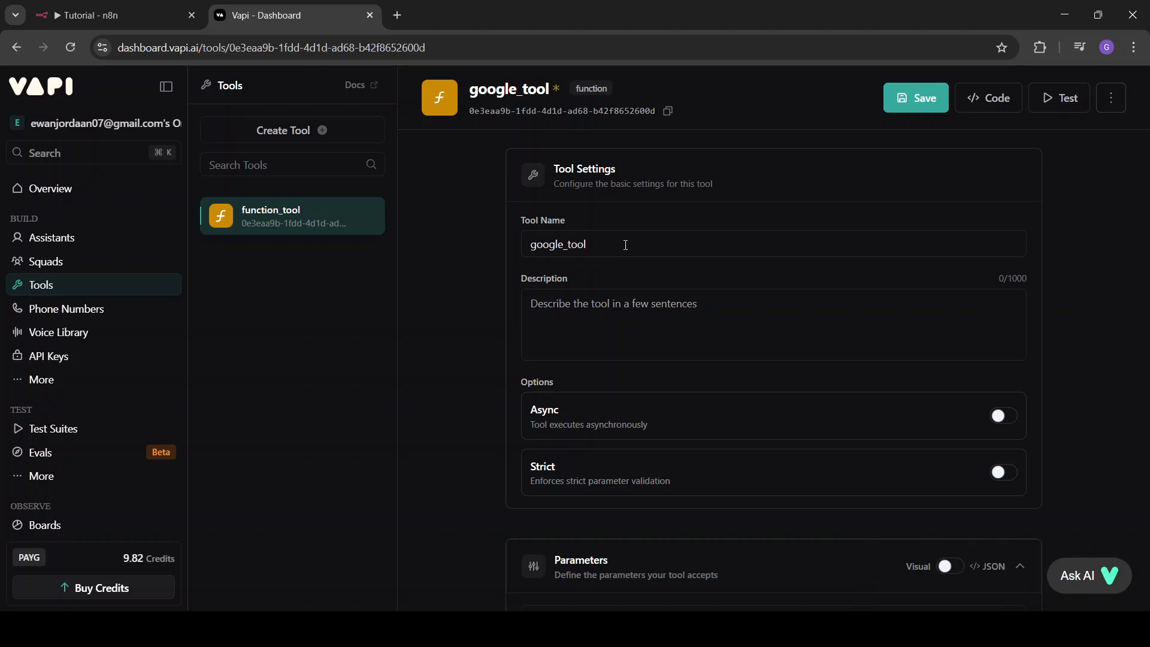
Enter "Used to see if google is up." as the description of google_tool.
left_click(653, 314)
type("Used to see if google ")
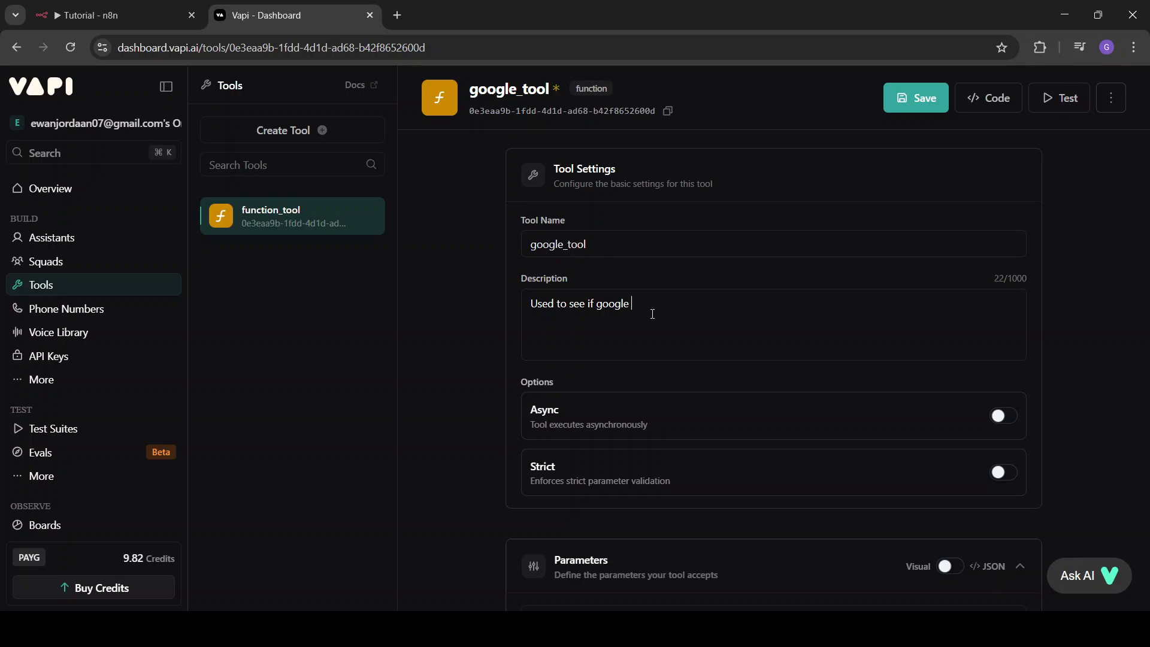
type("is up.")
scroll(814, 397, "down", 2)
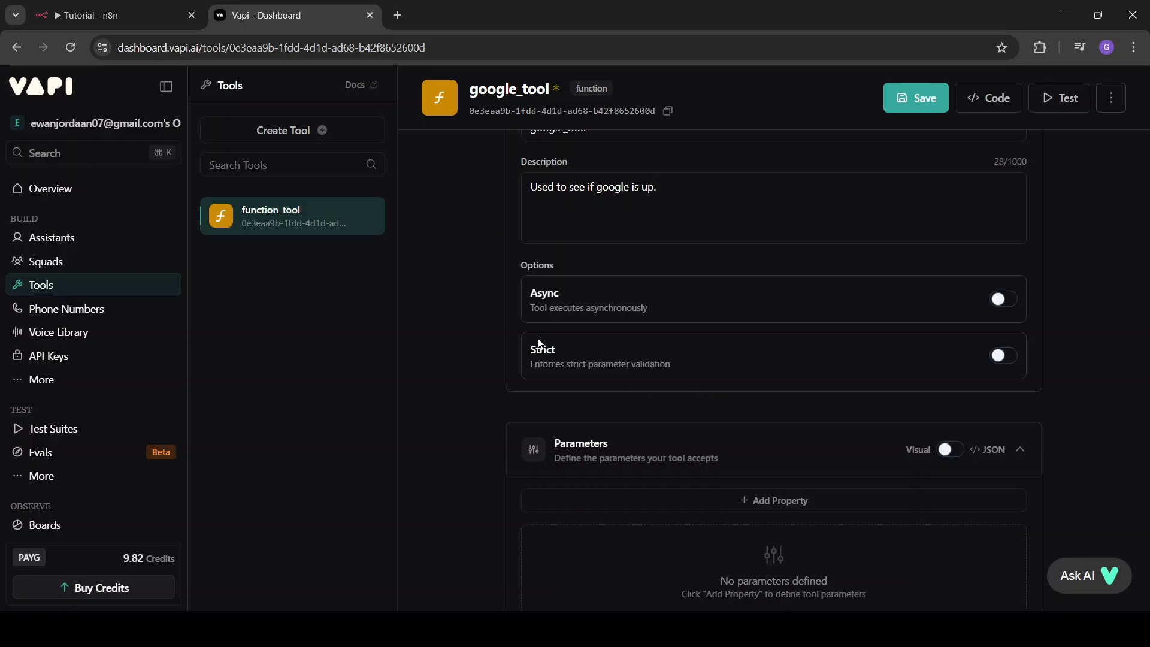
scroll(710, 430, "down", 6)
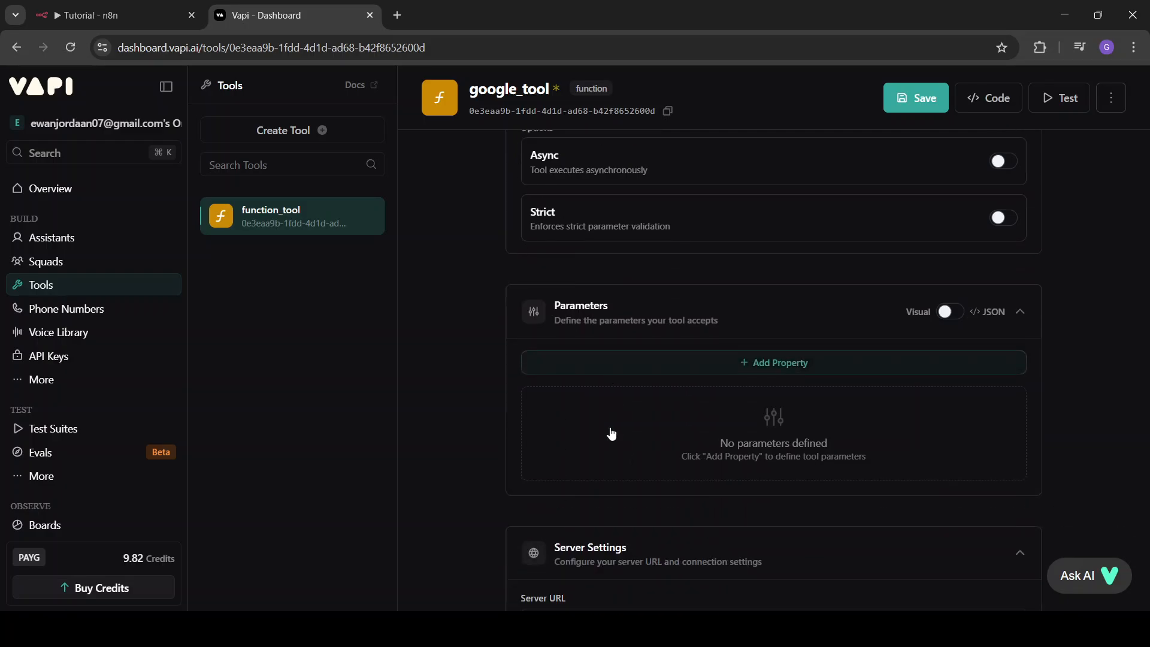
Review google_tool's parameters and server settings, and look over the Webhook node in the n8n workflow.
scroll(610, 427, "down", 1)
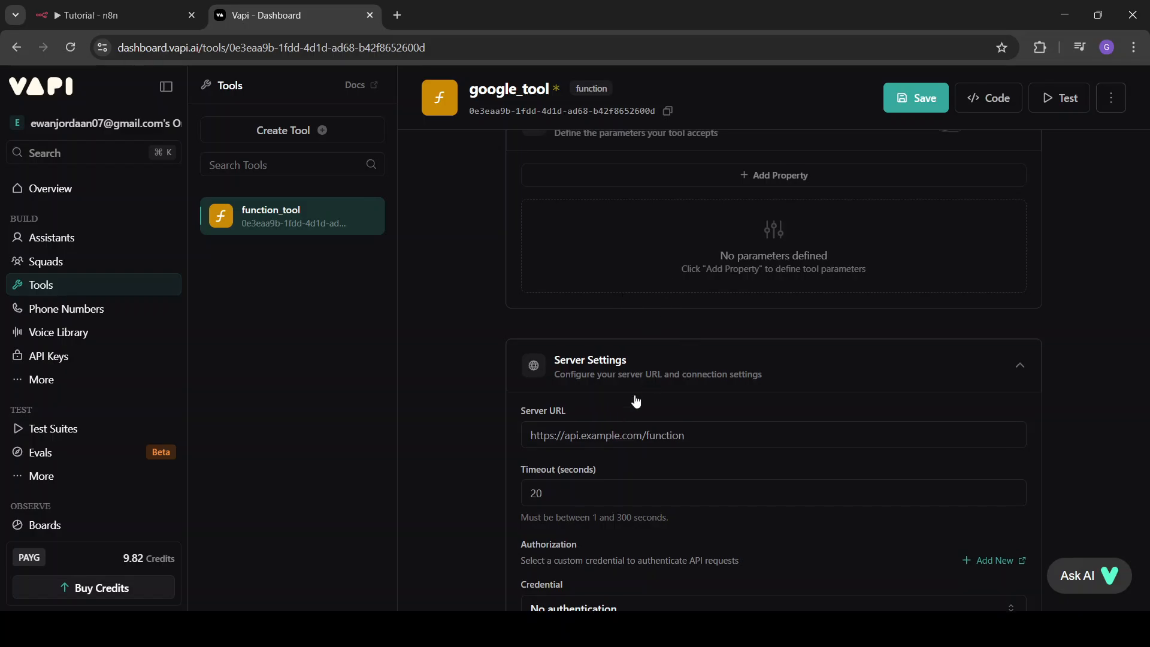
scroll(792, 339, "up", 3)
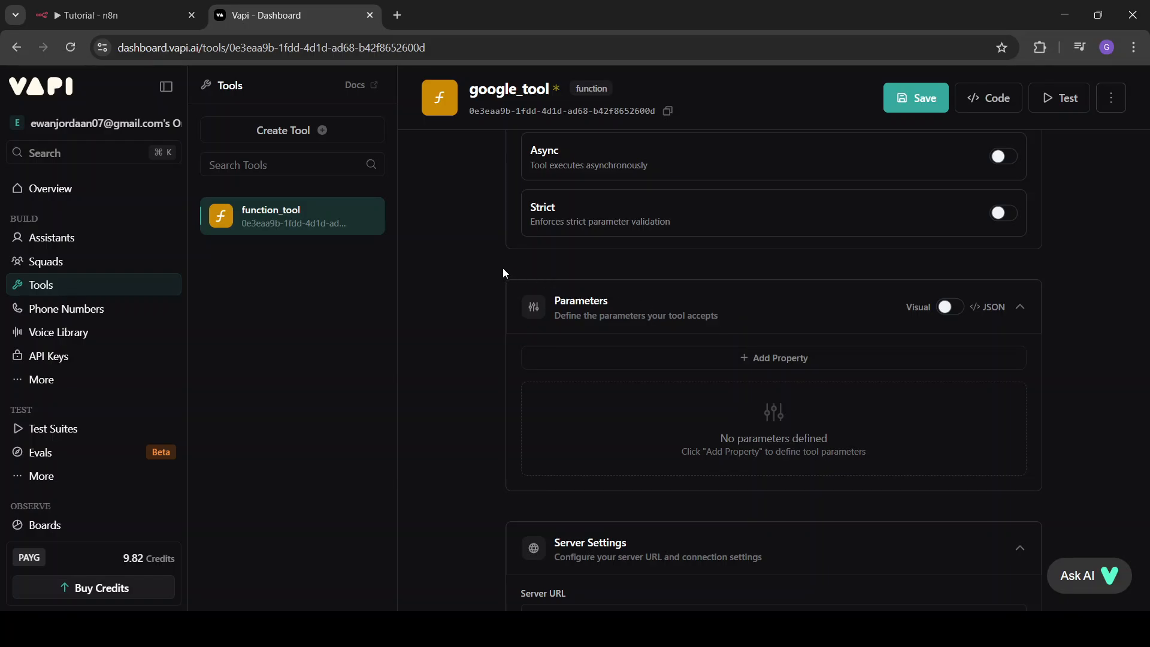
left_click_drag(473, 320, 1079, 509)
left_click(1146, 409)
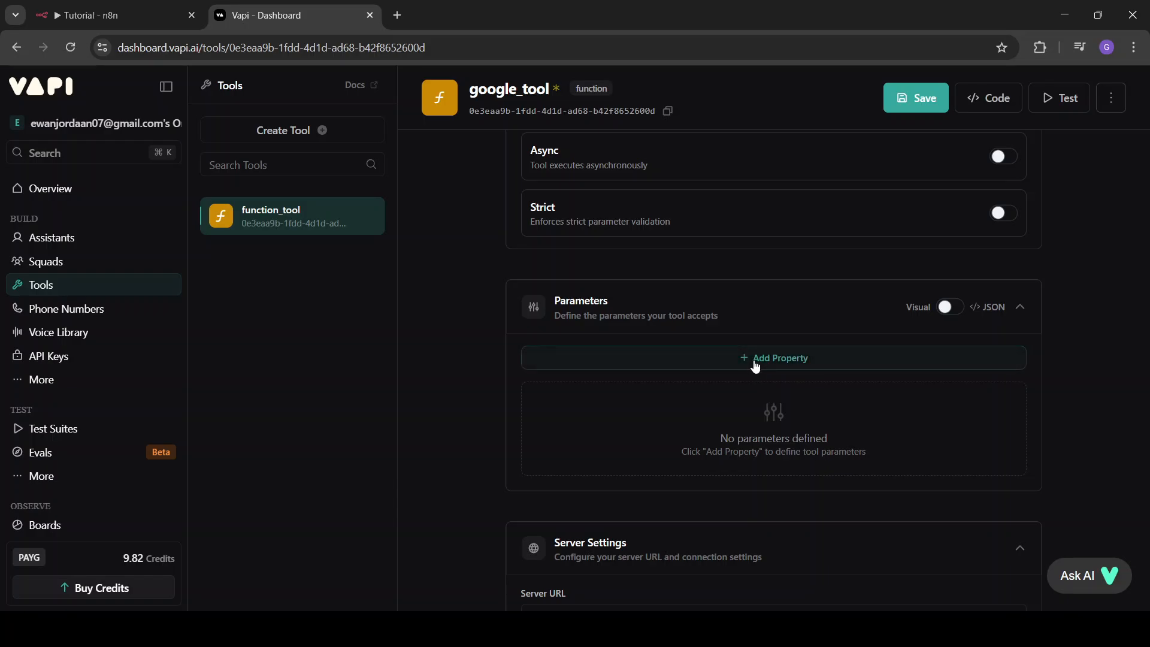
left_click(136, 15)
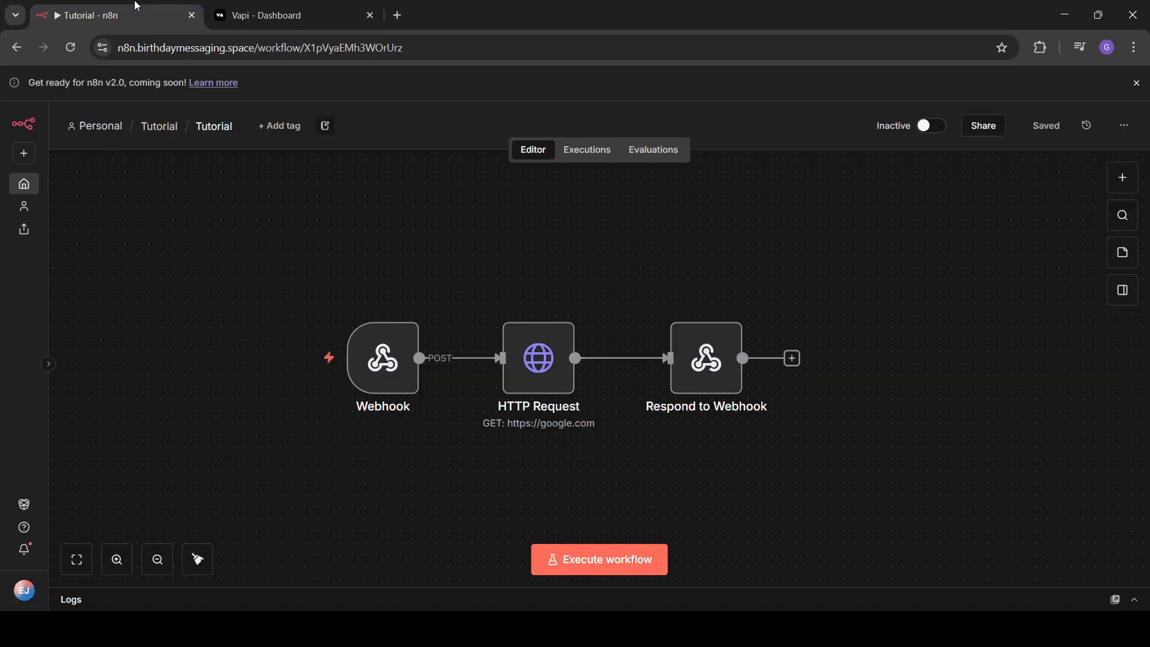
double_click(413, 375)
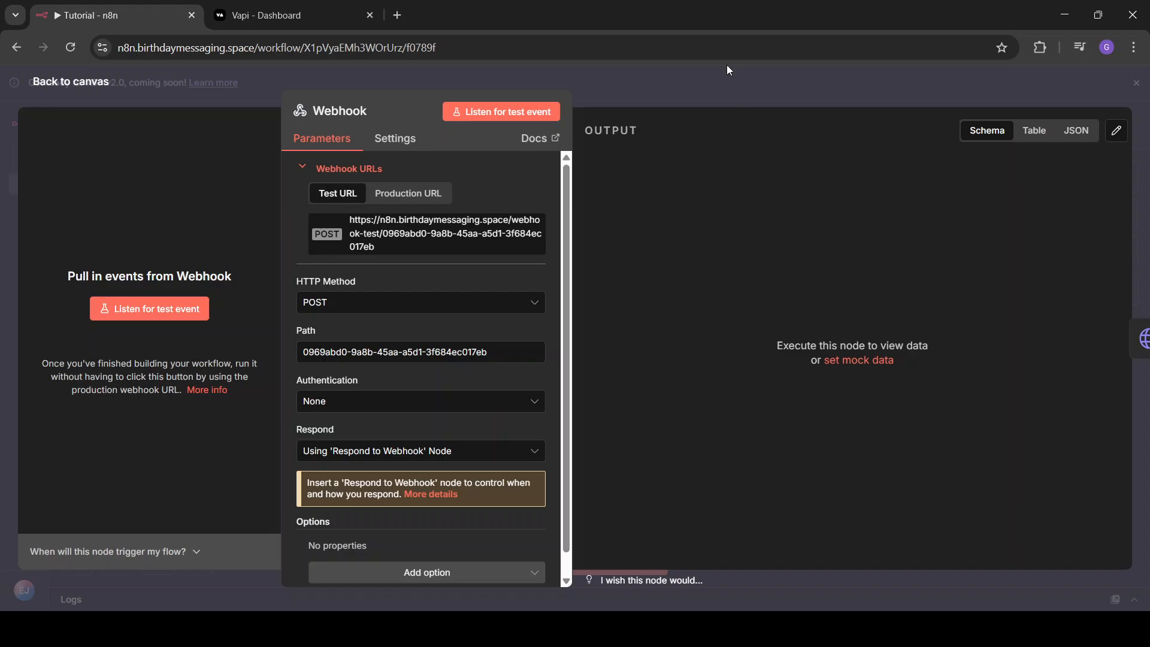
left_click(681, 94)
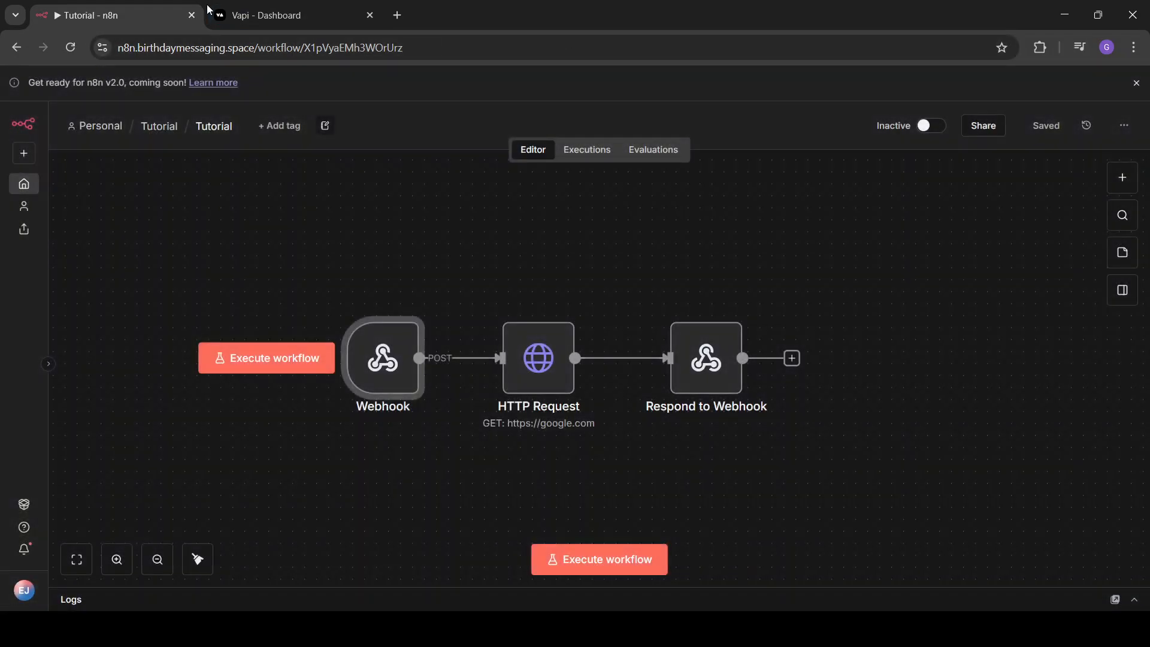
left_click(211, 12)
scroll(635, 393, "down", 3)
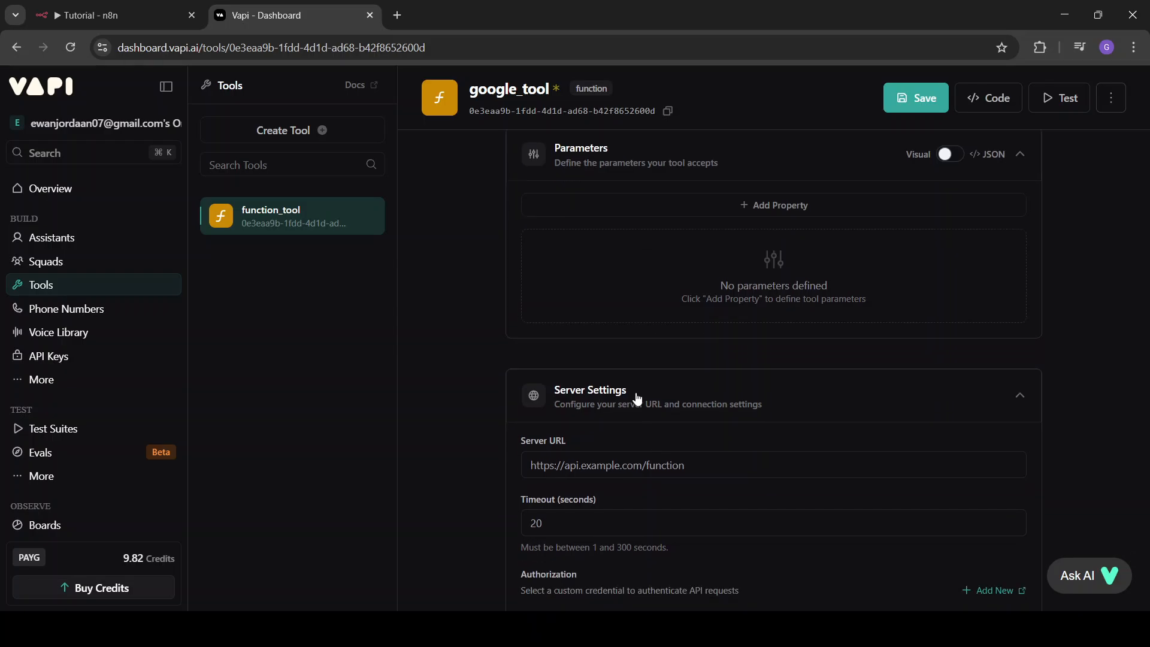
Switch to the n8n Tutorial workflow and copy the Webhook node's test URL.
left_click(108, 15)
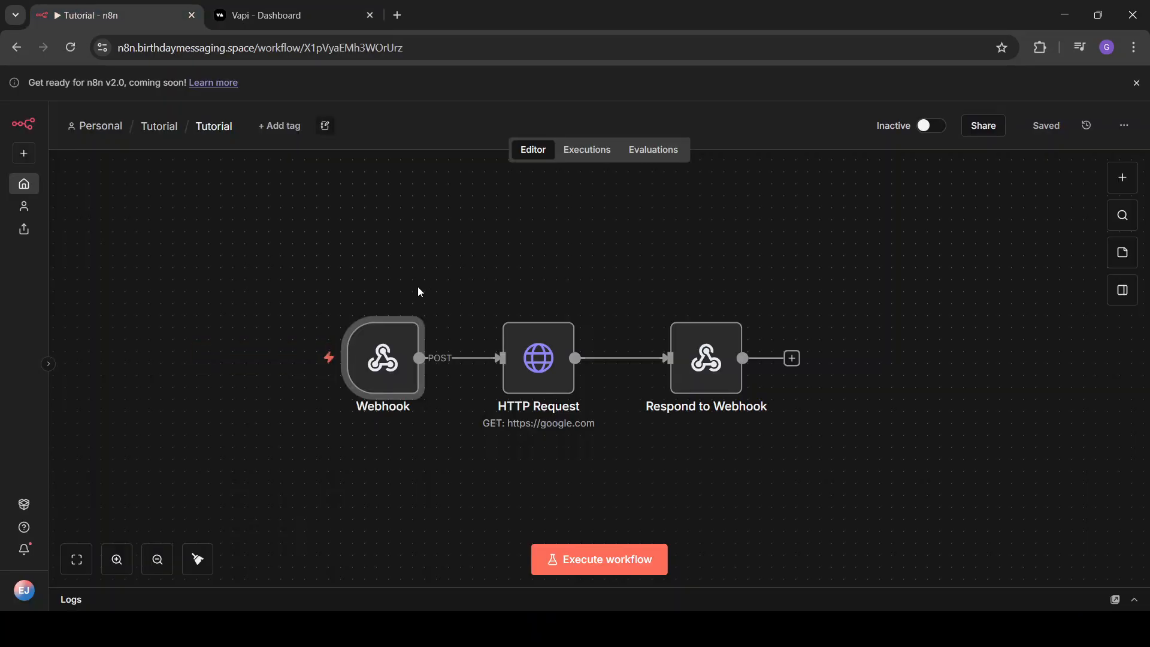
double_click(406, 371)
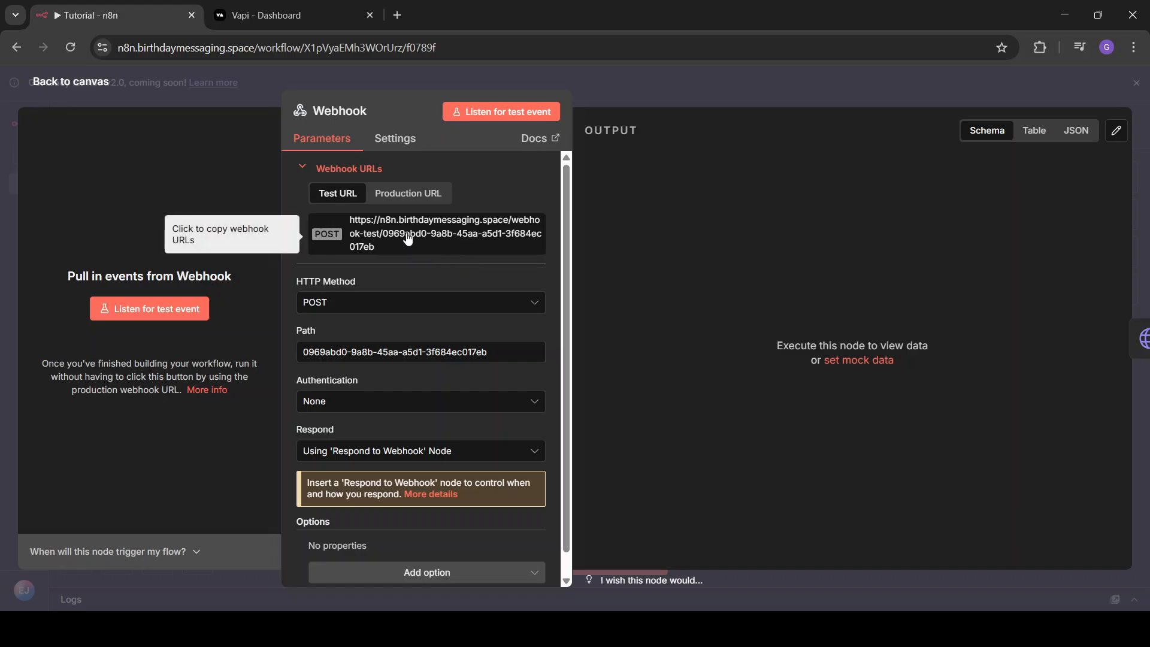
left_click(414, 234)
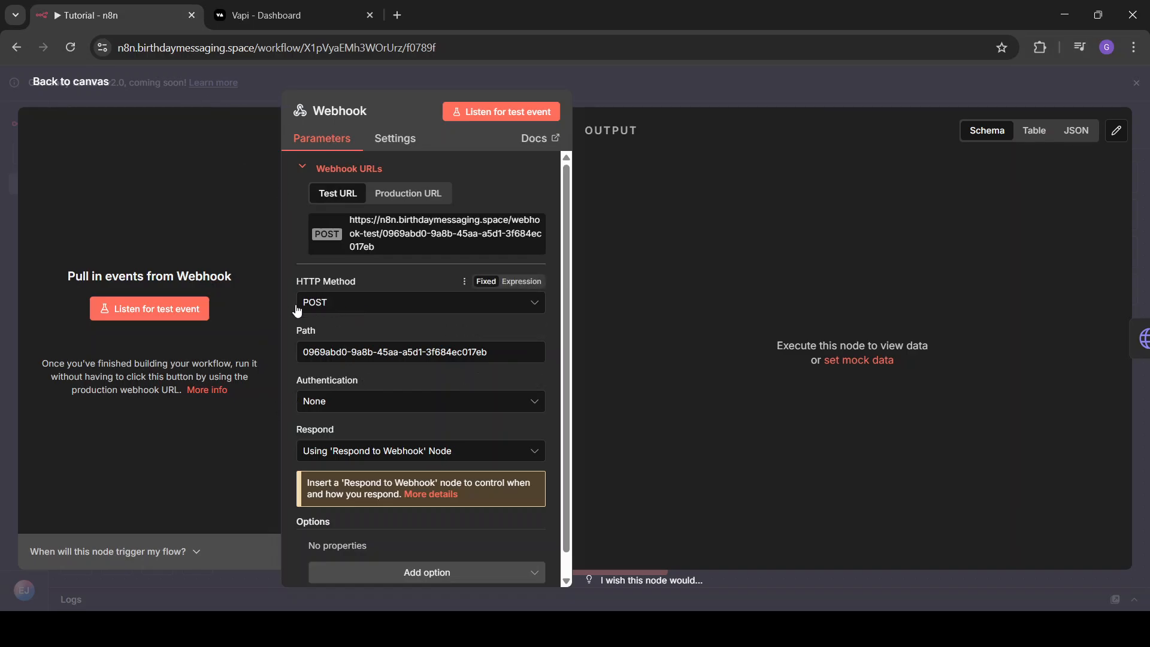
left_click(660, 87)
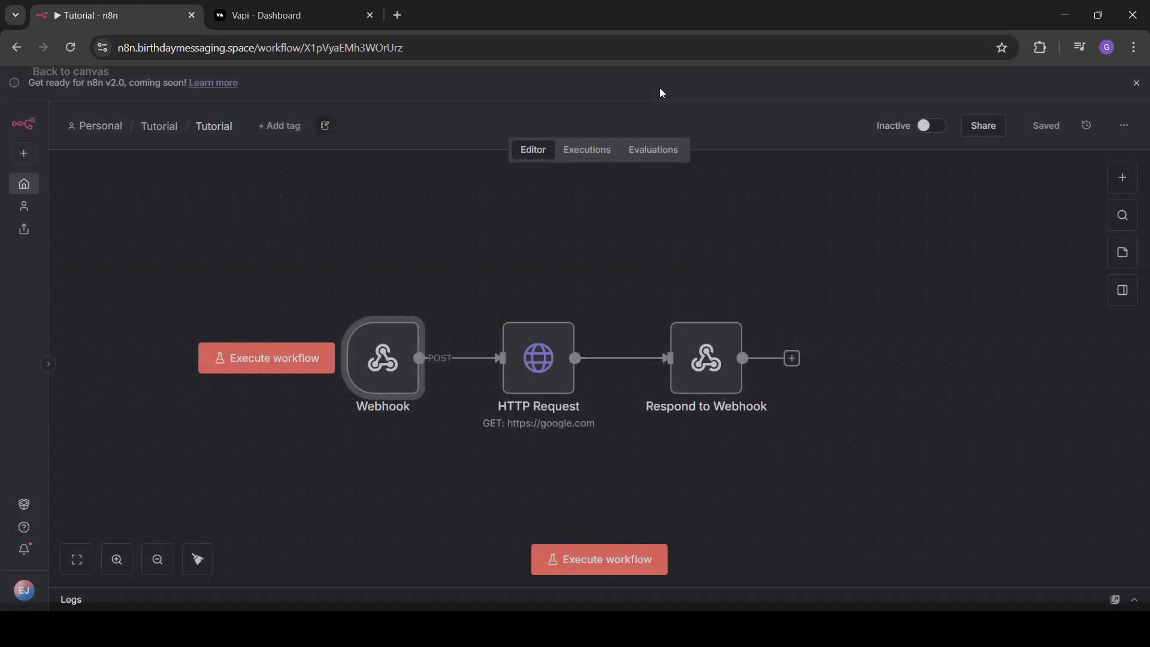
Switch back to Vapi and paste the copied webhook test URL as the Server URL of google_tool.
left_click(335, 6)
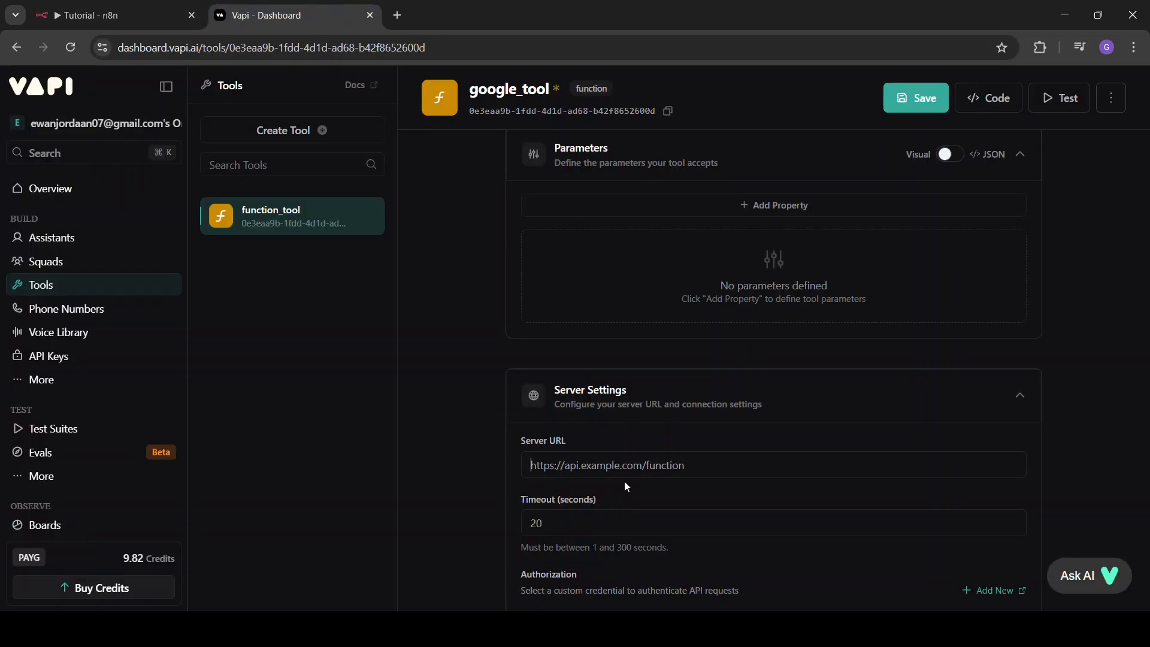
key("ctrl+v")
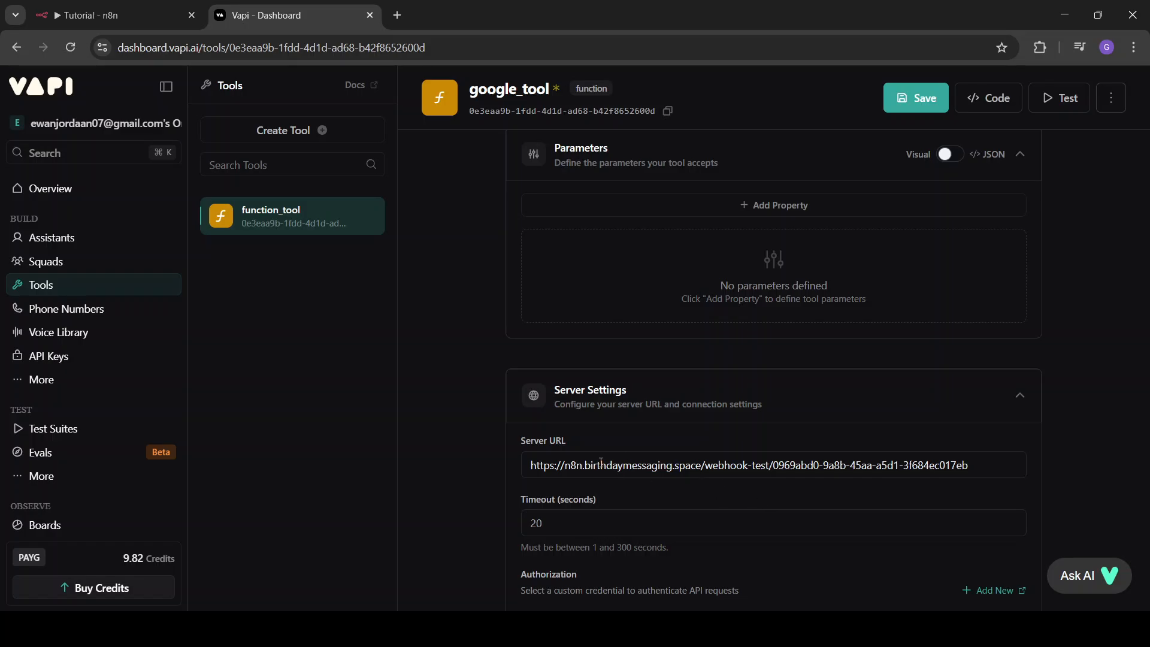
left_click_drag(535, 463, 674, 464)
left_click(717, 464)
scroll(719, 468, "down", 2)
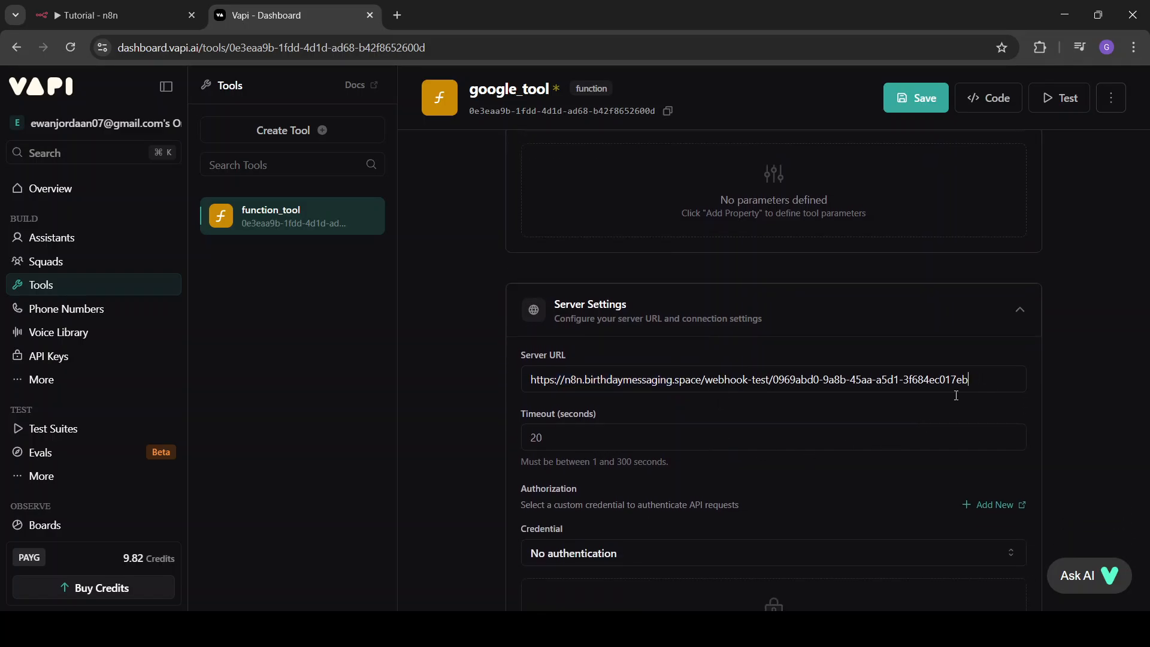
left_click_drag(637, 419, 483, 396)
Compare google_tool's credential setting in Vapi with the authentication setting of the n8n Webhook node.
scroll(582, 422, "down", 3)
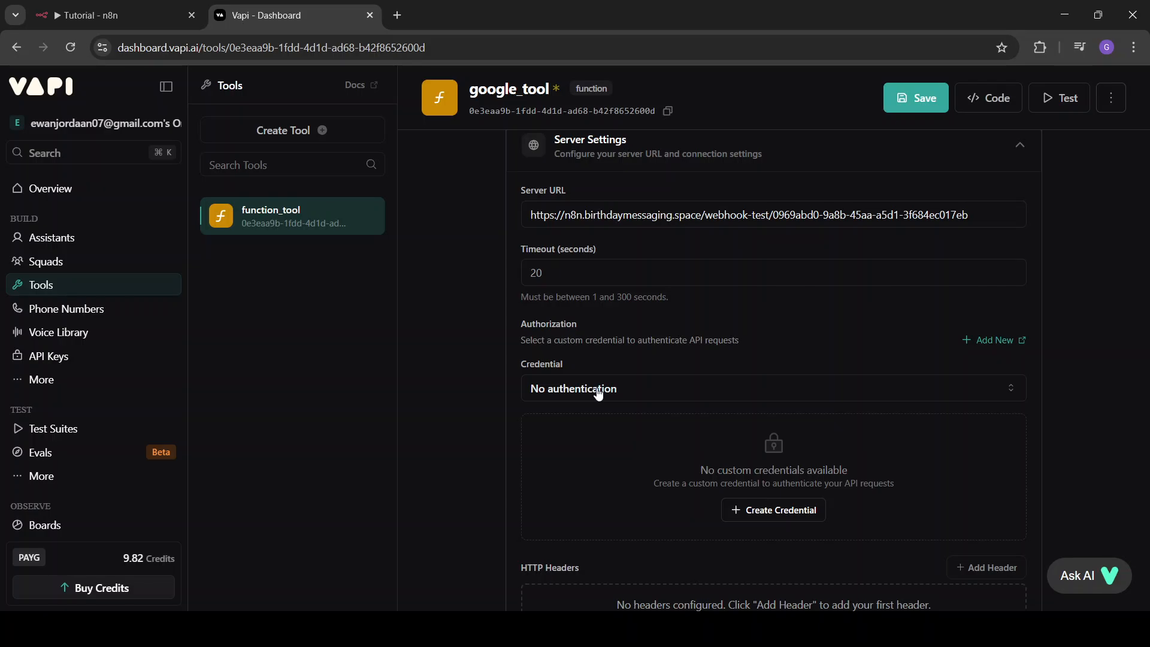
left_click(160, 23)
double_click(362, 382)
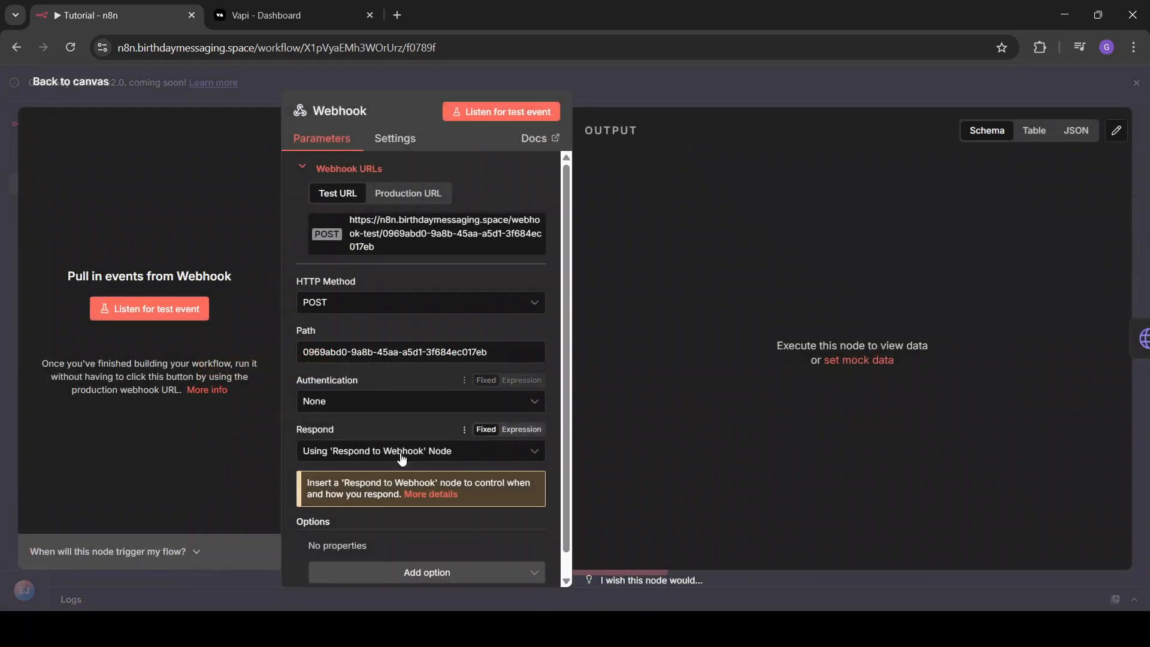
left_click(701, 80)
left_click(236, 8)
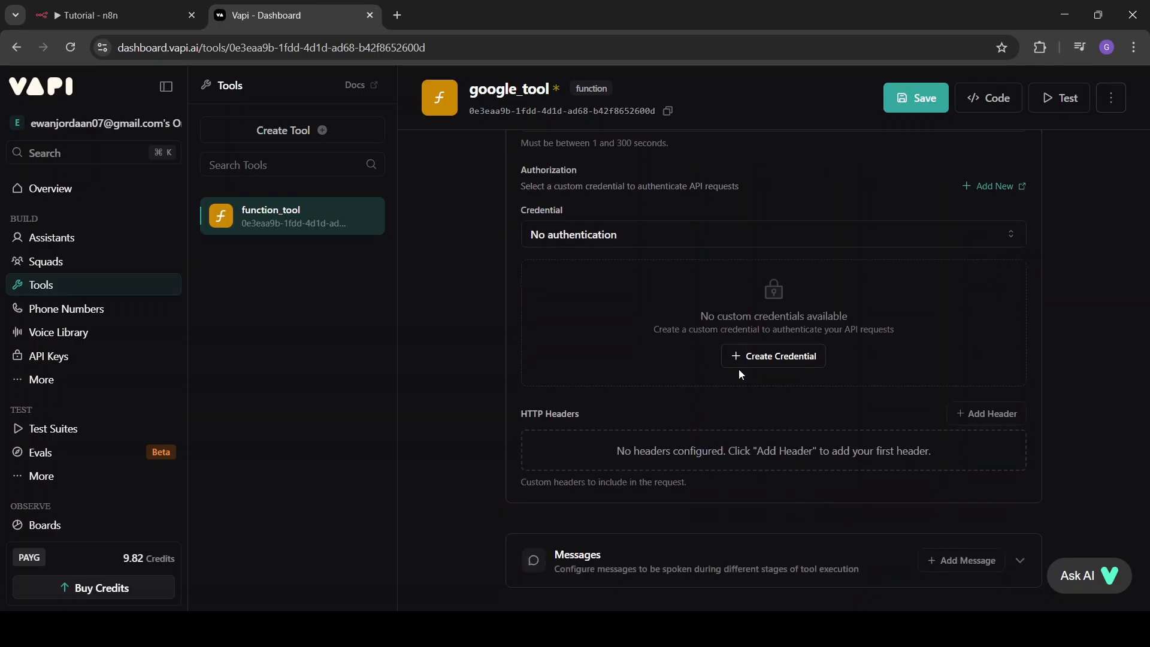
Look over the remaining google_tool settings and save the tool.
scroll(739, 369, "up", 10)
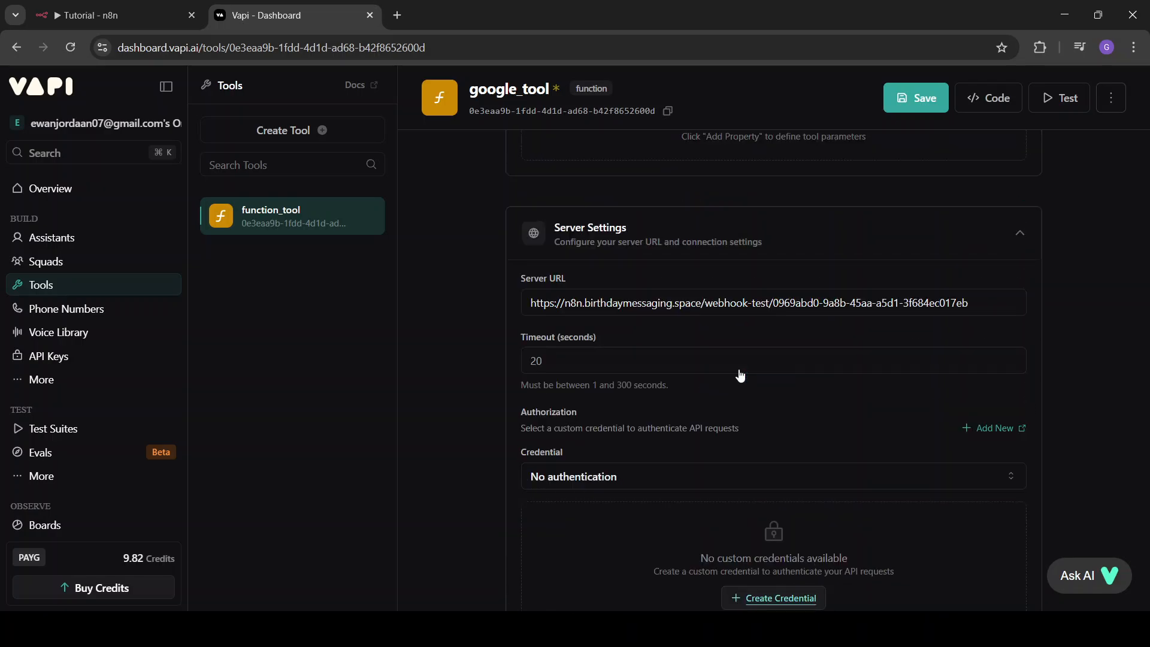
scroll(740, 375, "down", 10)
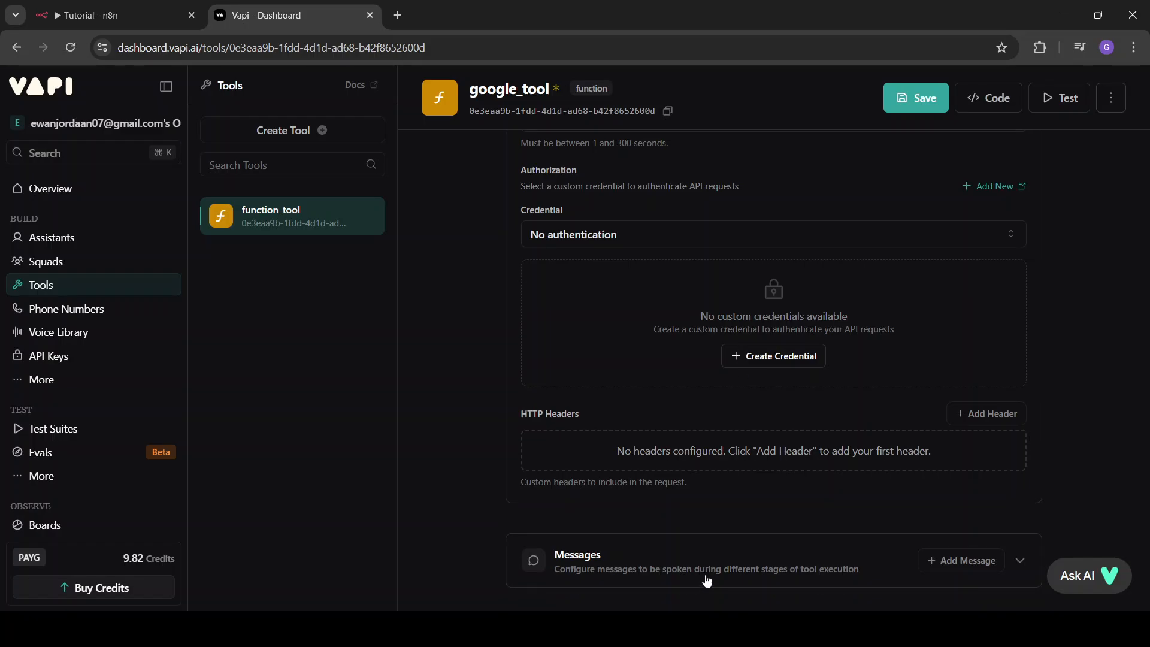
scroll(890, 281, "up", 10)
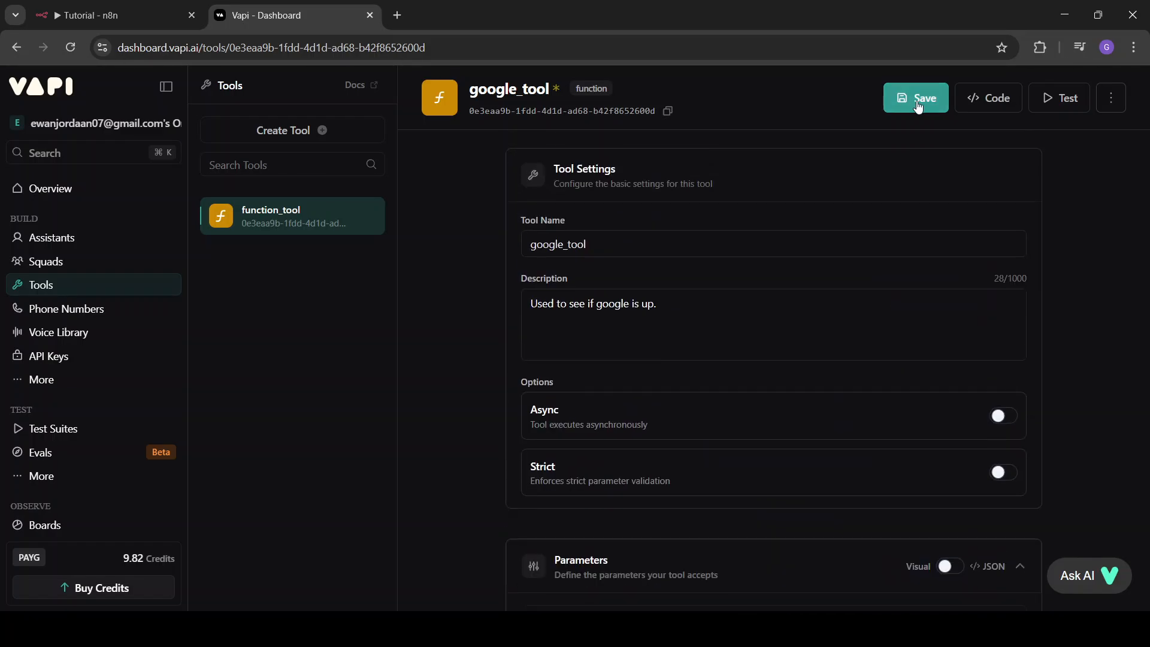
left_click(918, 98)
scroll(771, 236, "down", 10)
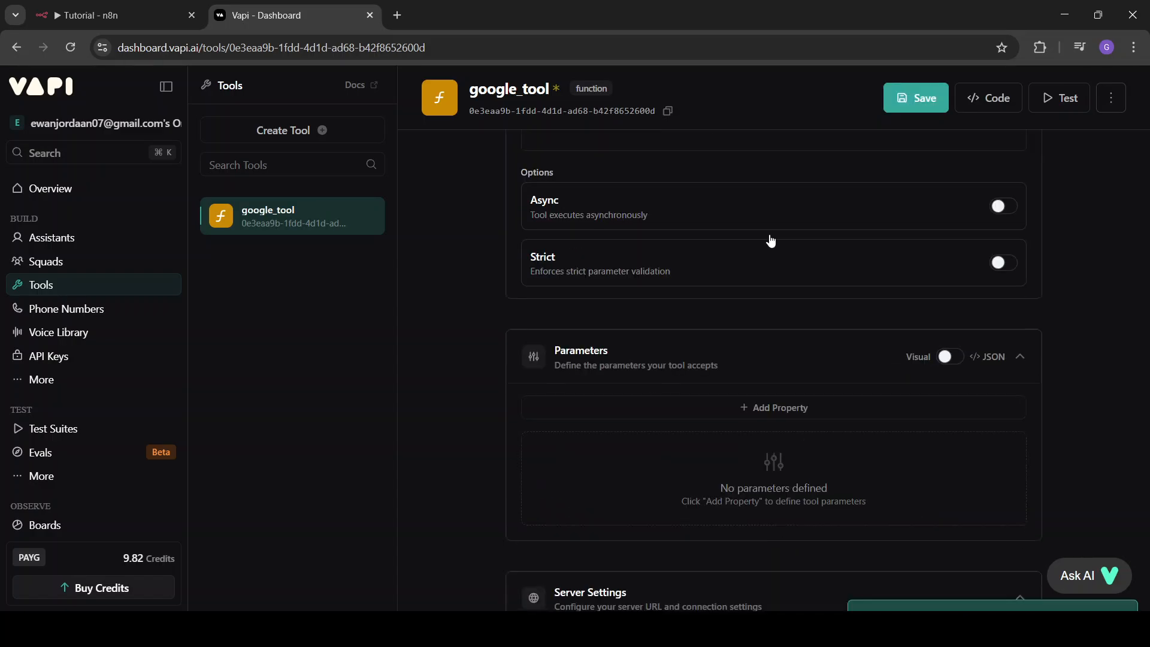
scroll(769, 235, "up", 10)
scroll(770, 236, "up", 1)
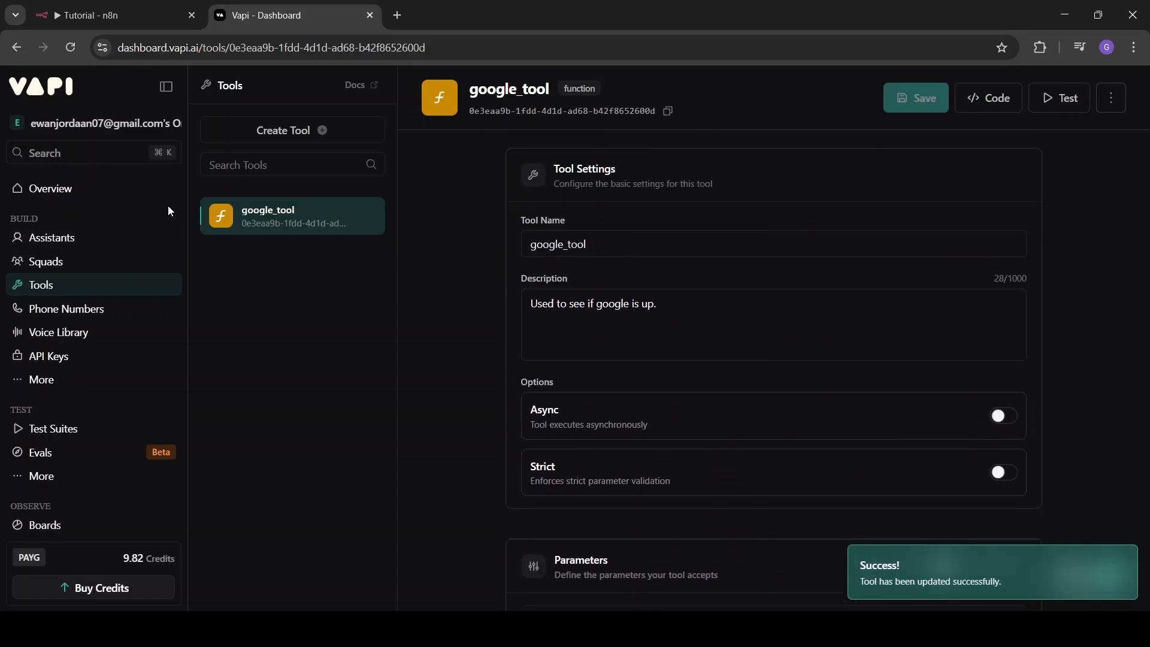
Add google_tool to the tools of the Jeff2.0 assistant.
left_click(72, 237)
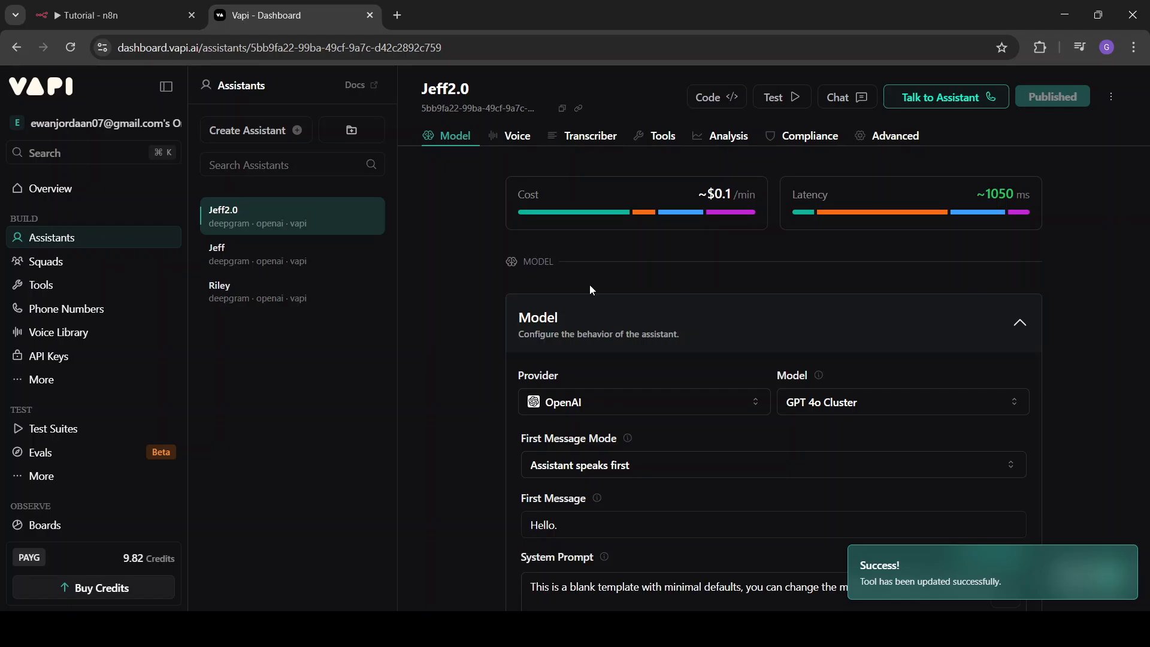
scroll(590, 285, "down", 20)
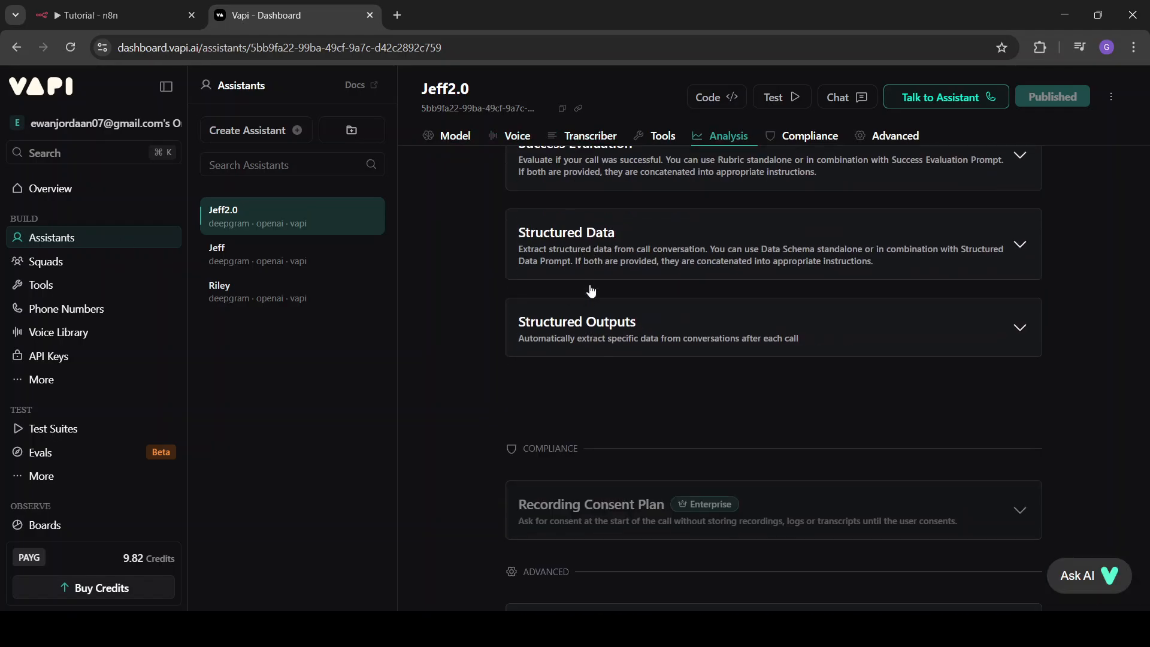
scroll(590, 291, "down", 6)
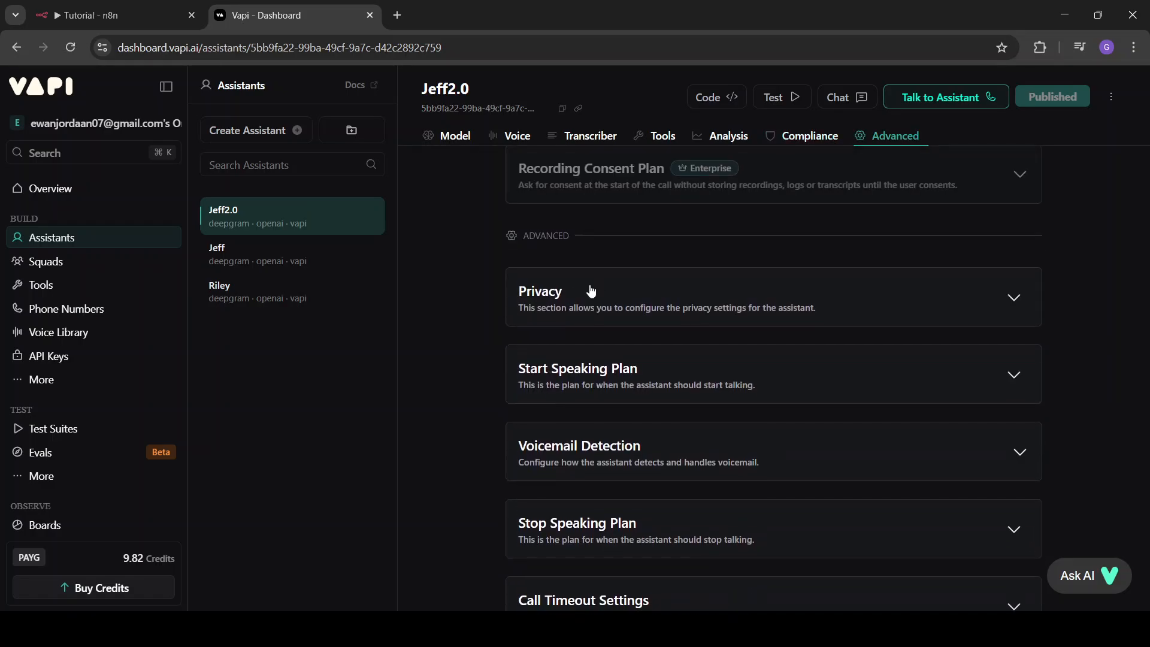
scroll(590, 289, "down", 1)
scroll(591, 292, "up", 5)
left_click(657, 142)
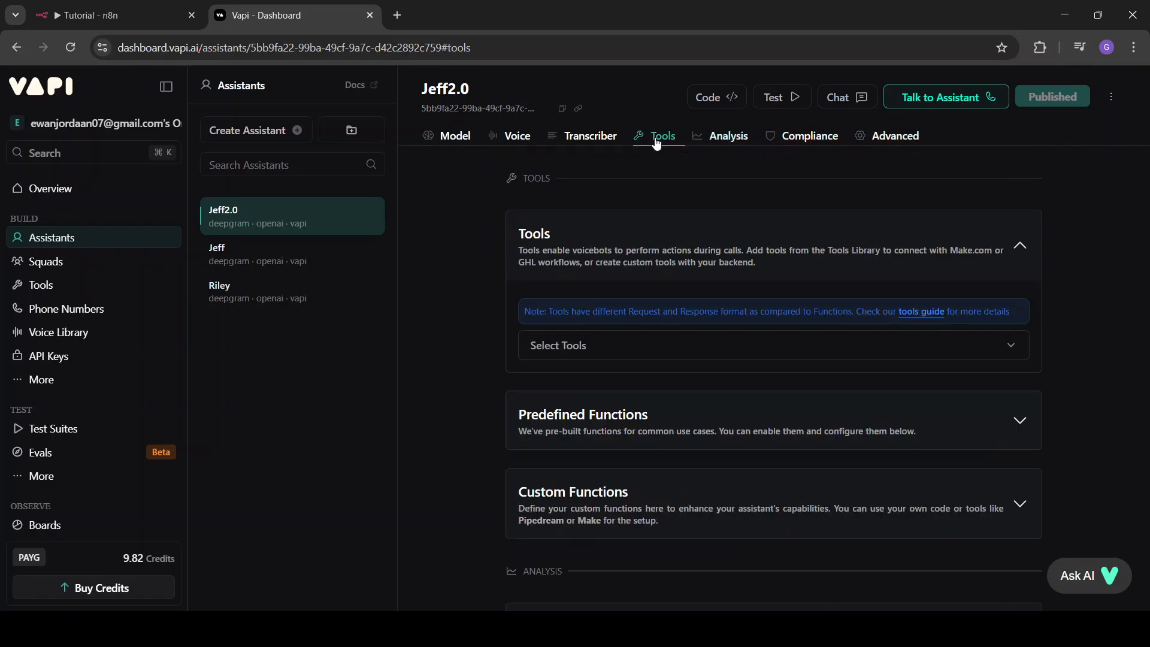
left_click(595, 353)
left_click(585, 449)
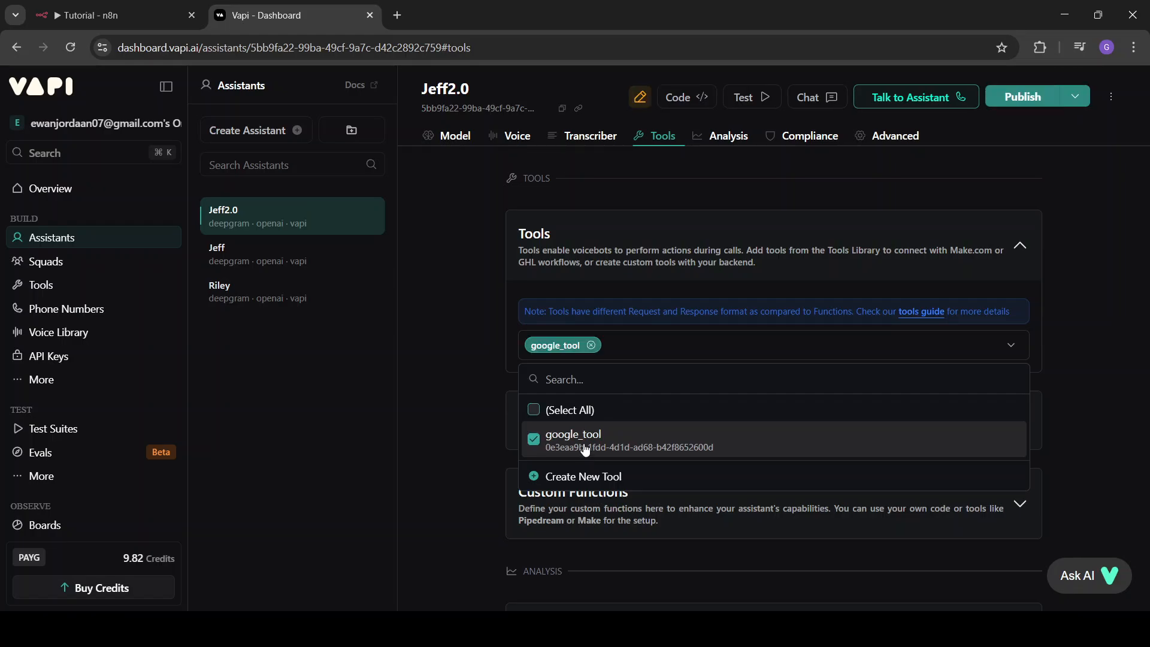
left_click(452, 430)
Publish the Jeff2.0 assistant, skipping the structured output and scorecard steps.
scroll(451, 430, "up", 10)
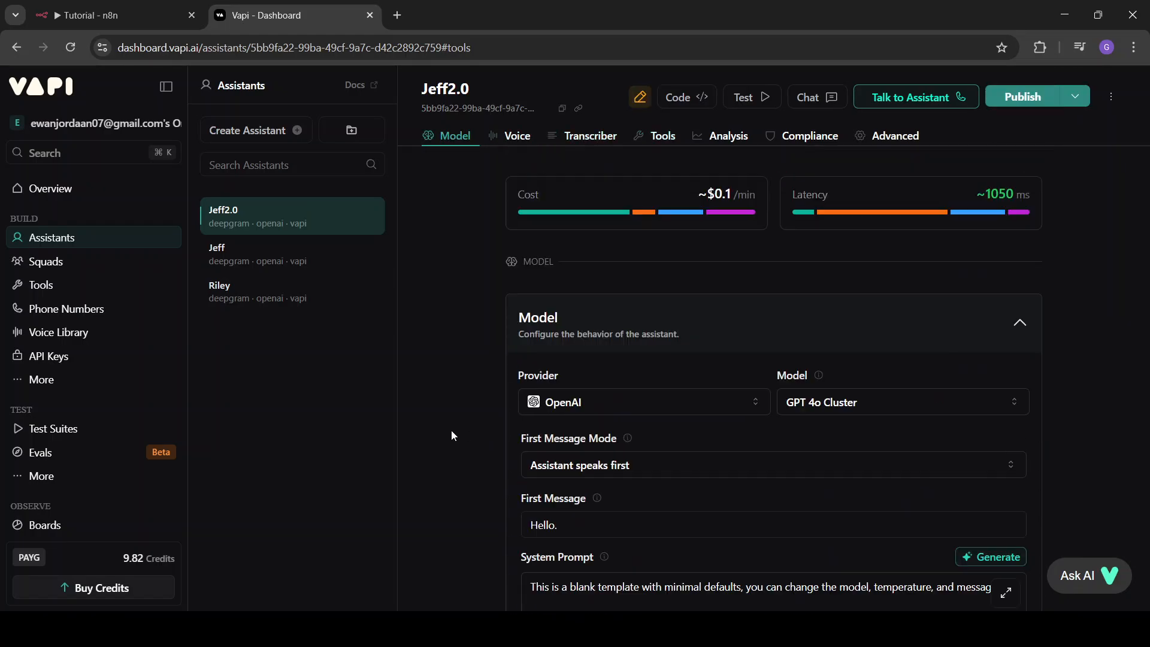
left_click(1031, 96)
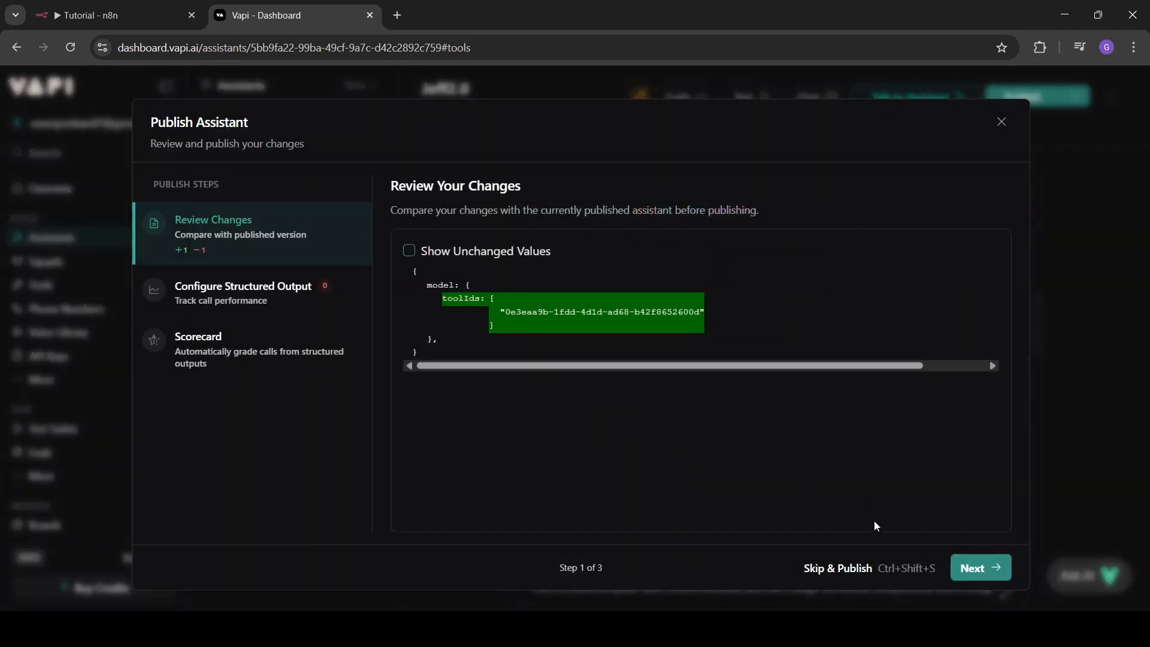
left_click(858, 568)
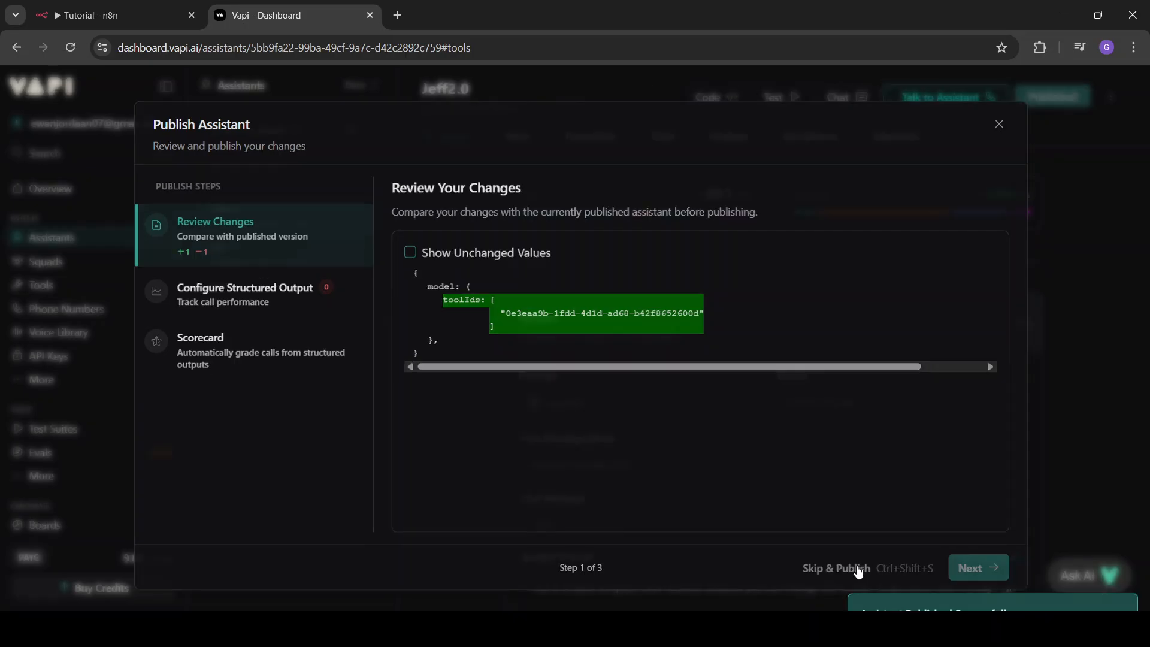
Switch to the n8n workflow and review the Webhook and HTTP Request nodes and how the three nodes are chained.
left_click(147, 8)
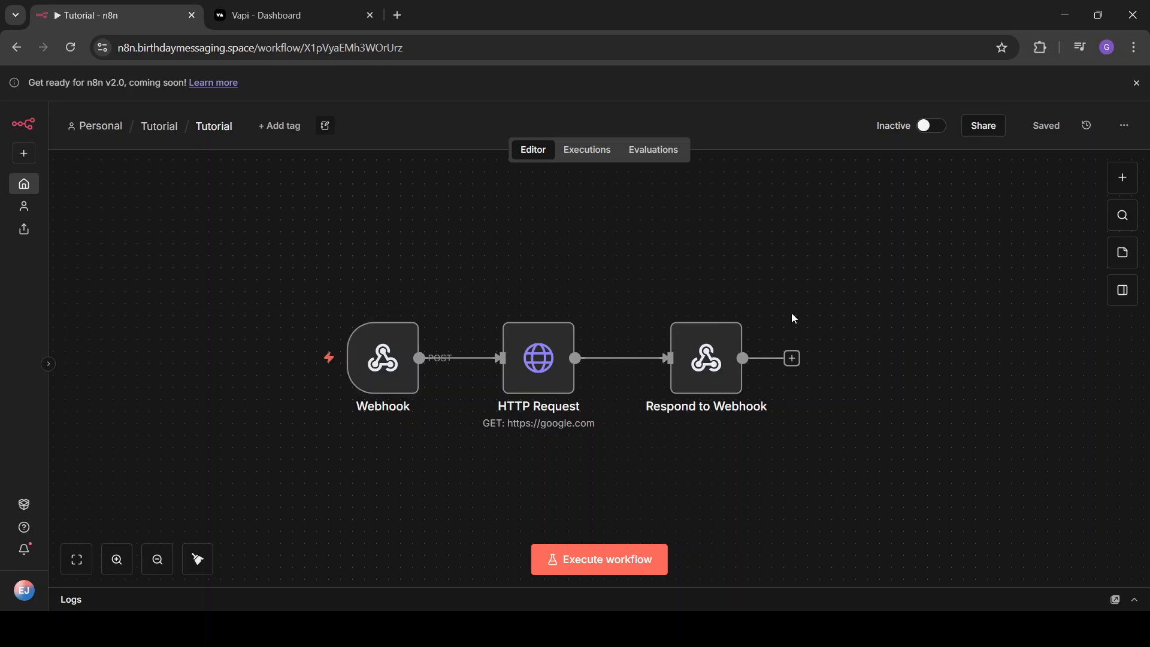
double_click(379, 369)
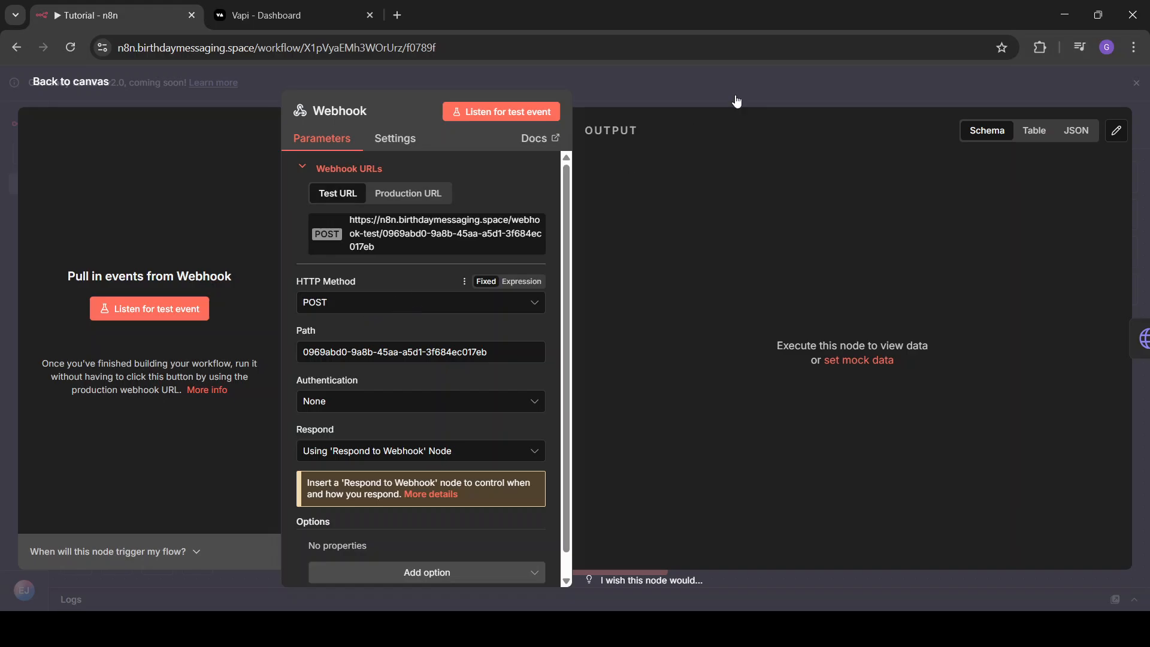
left_click(711, 92)
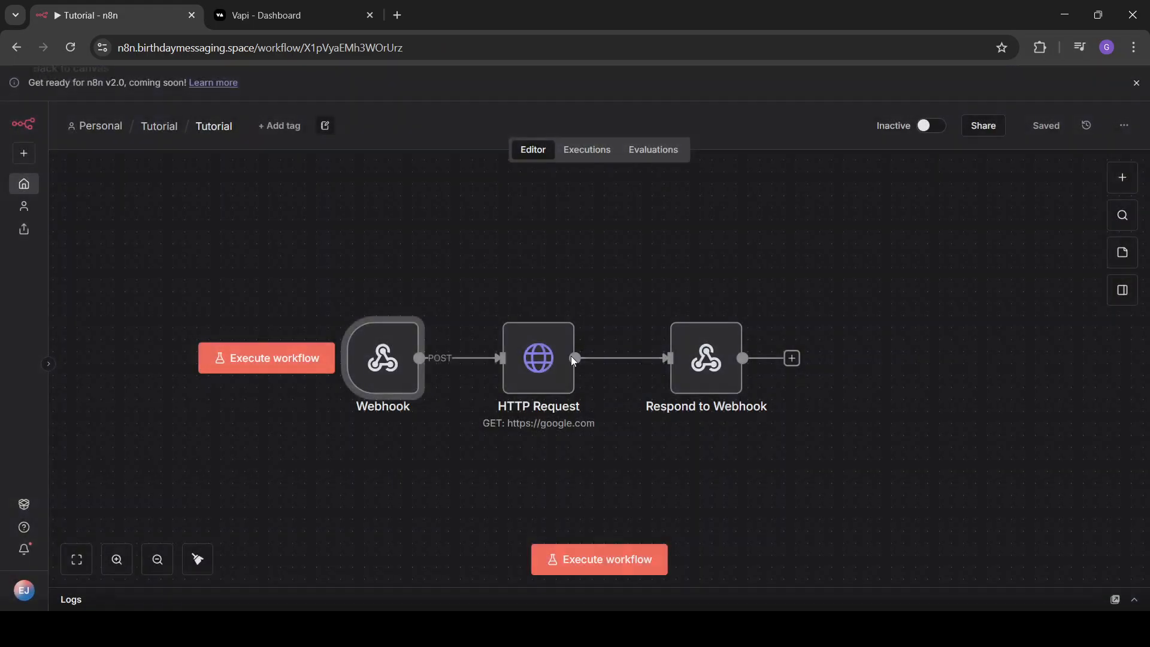
double_click(538, 328)
left_click_drag(533, 265, 444, 268)
left_click(444, 267)
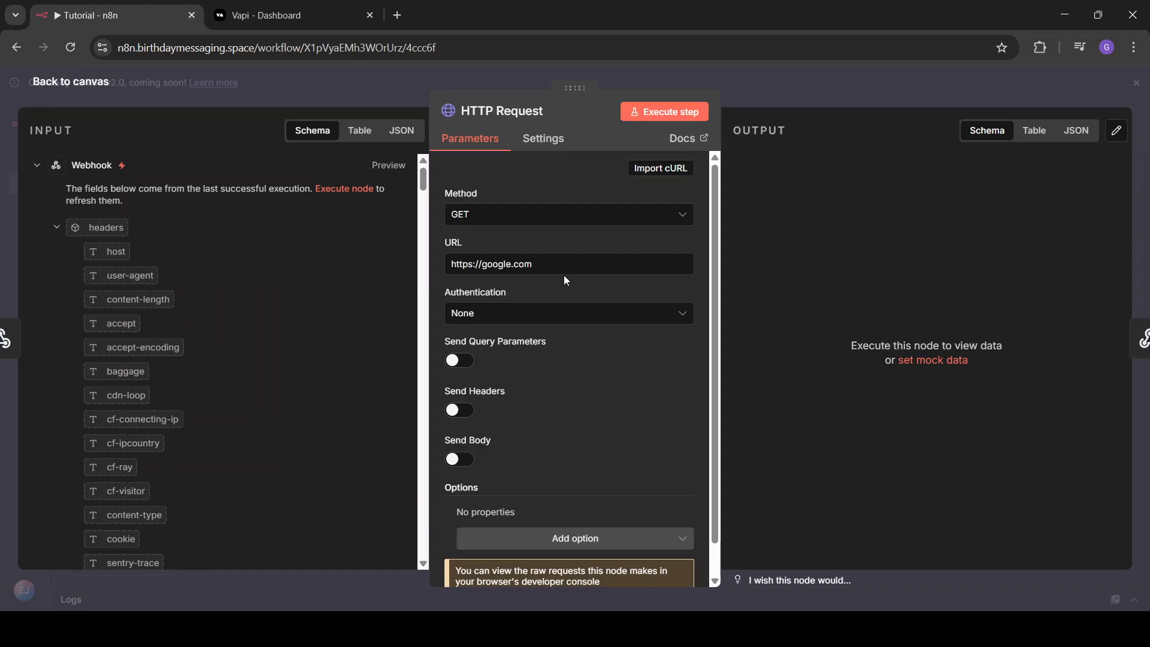
left_click(775, 94)
left_click_drag(243, 305, 872, 528)
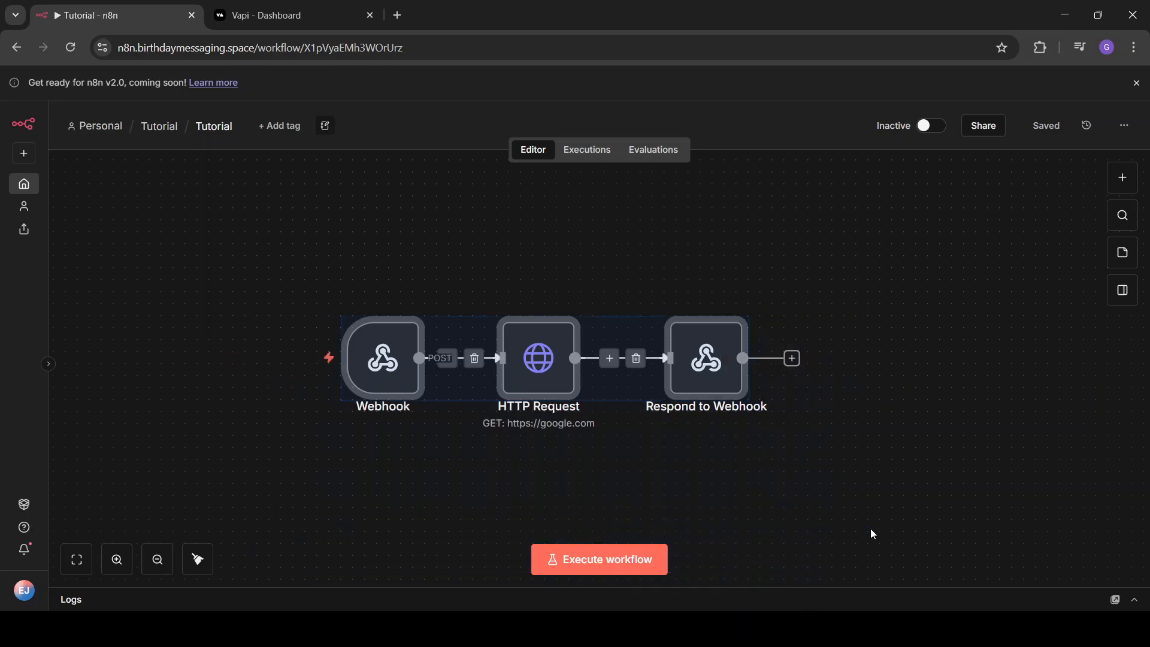
Switch to Vapi and replace Jeff2.0's system prompt with "Check if google is up using the google_tool, if no response google is down.".
left_click(871, 529)
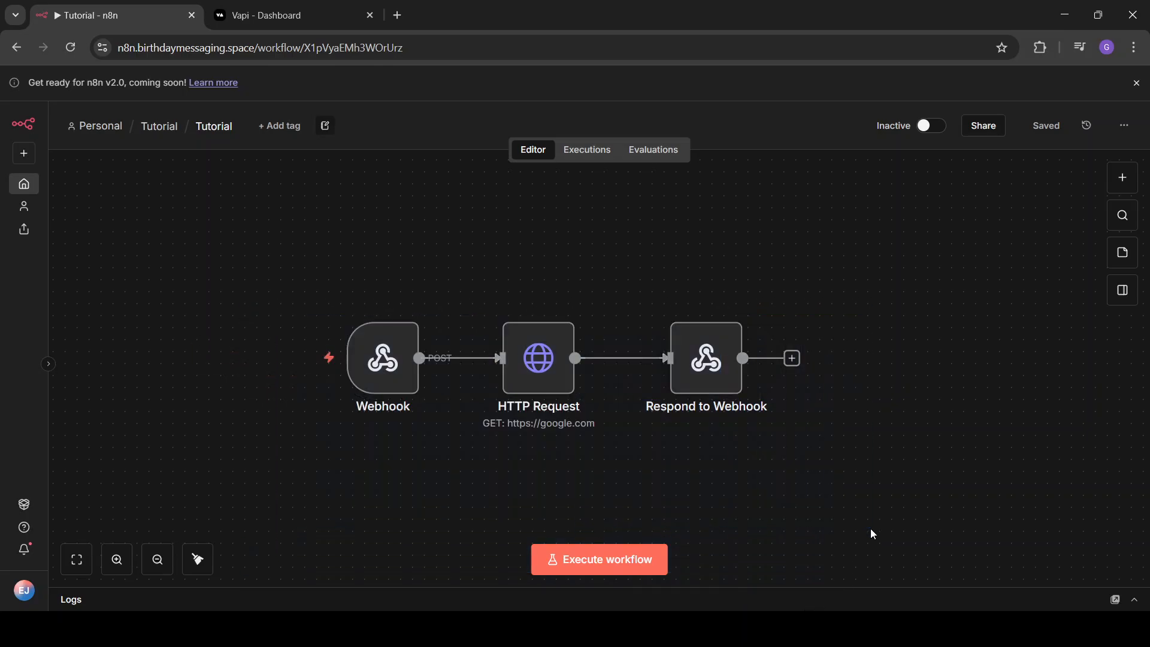
left_click(322, 6)
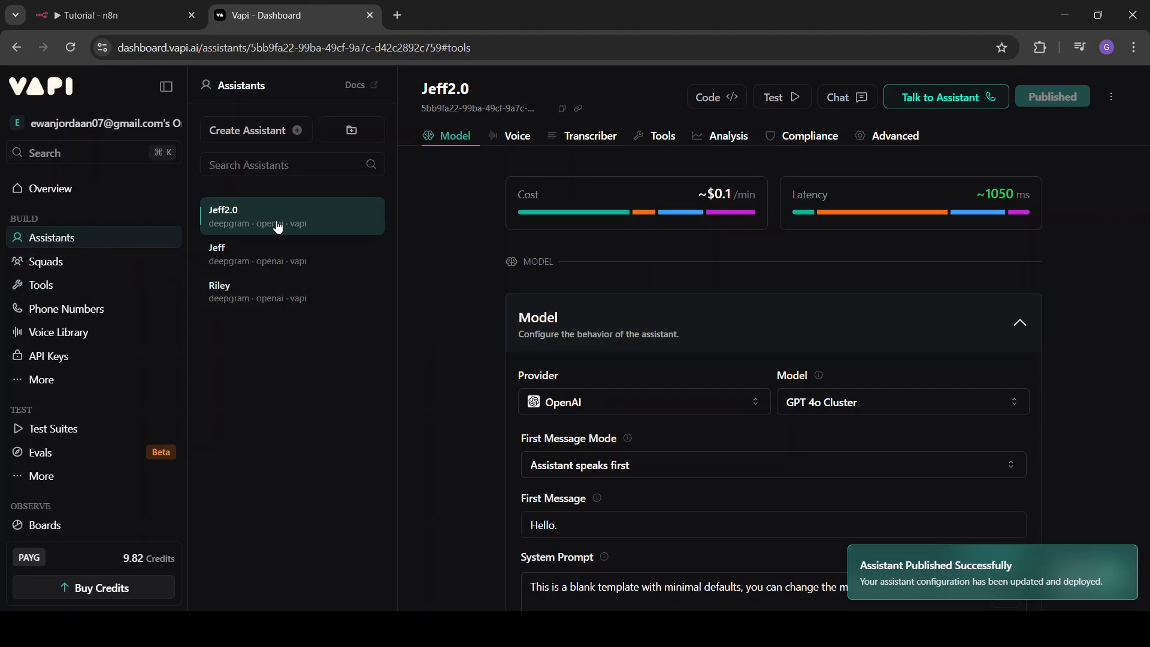
scroll(587, 324, "down", 3)
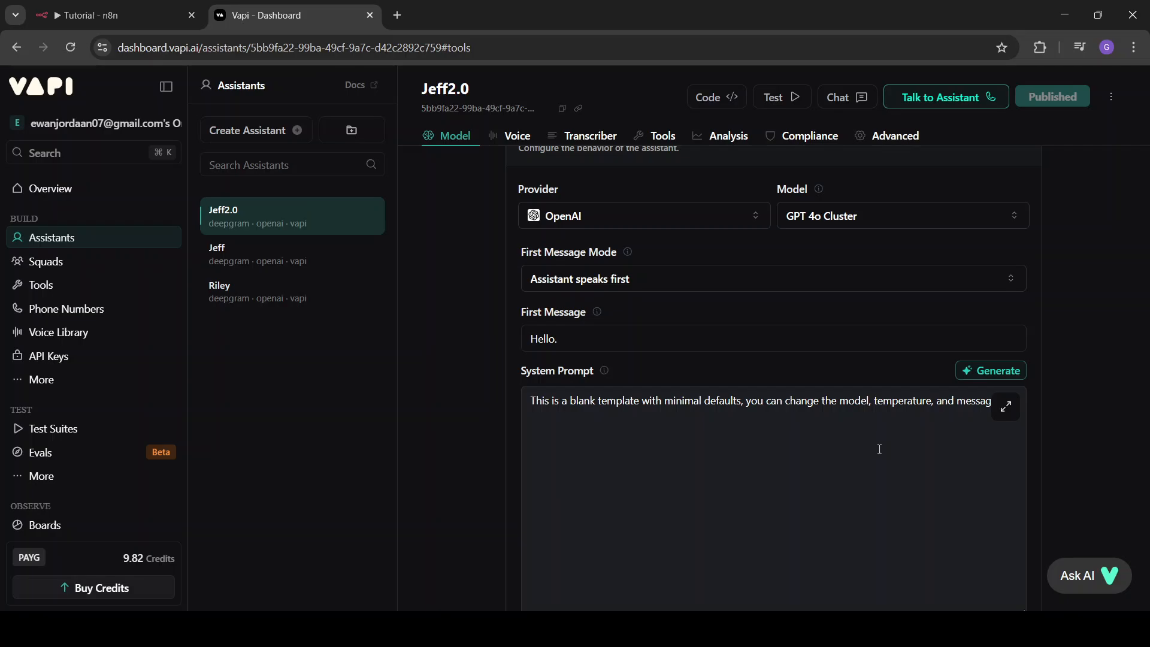
left_click(584, 420)
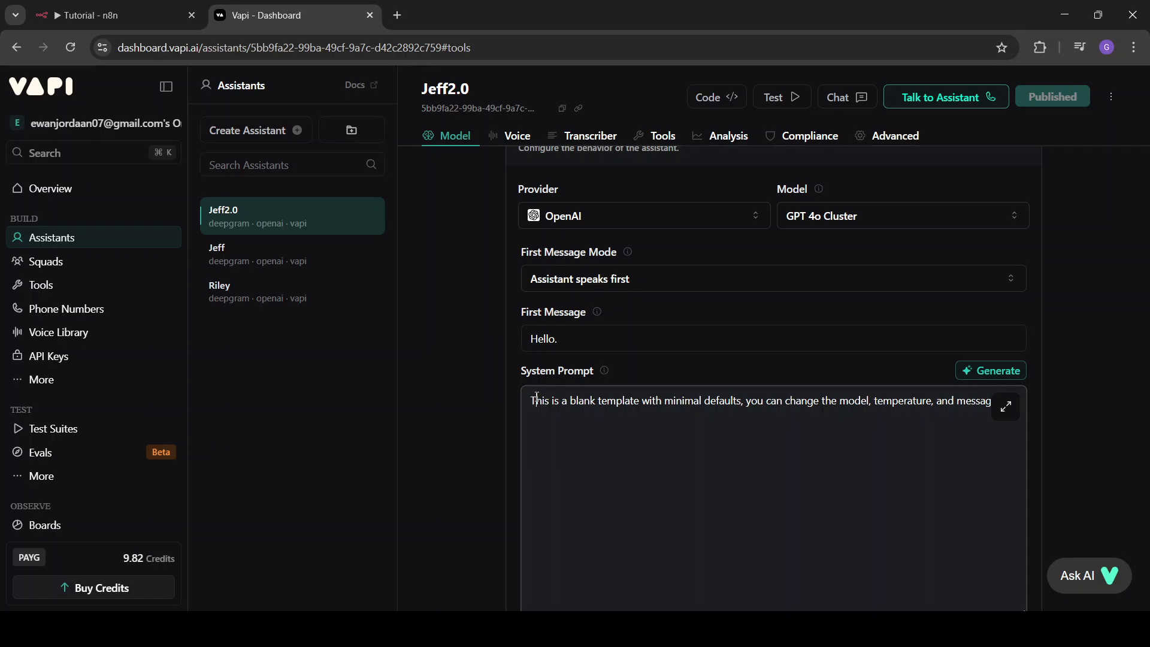
left_click_drag(537, 399, 1041, 415)
key("BackSpace")
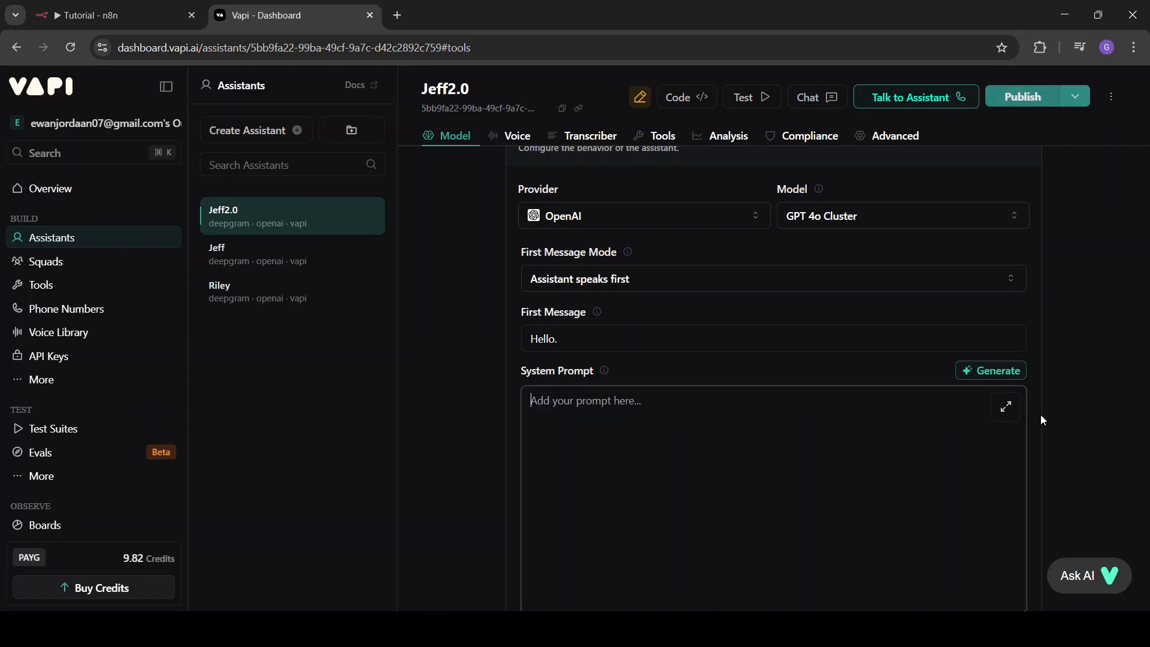
type("Check if googl")
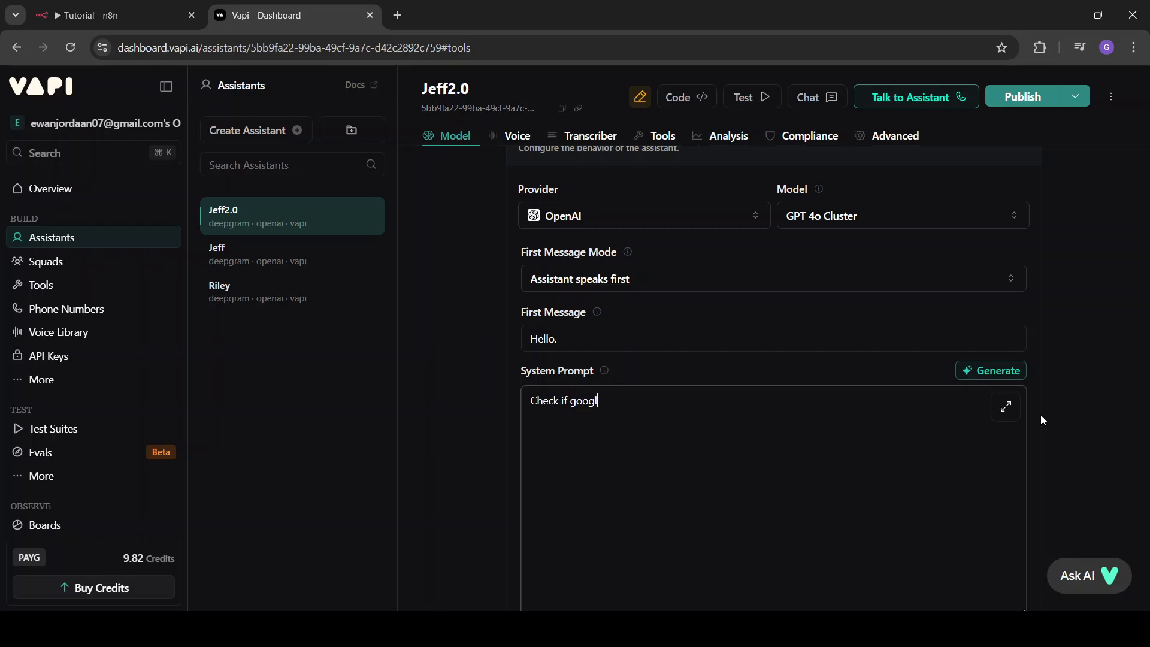
type("e is up using the google_tool, ")
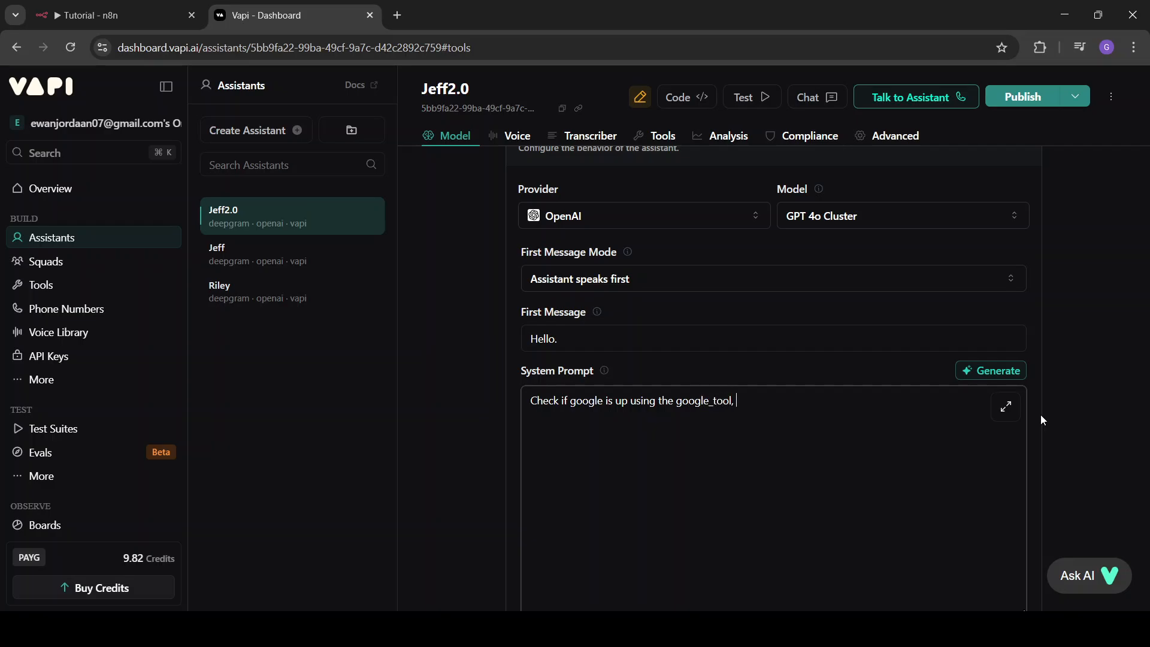
type("if no response google is down.")
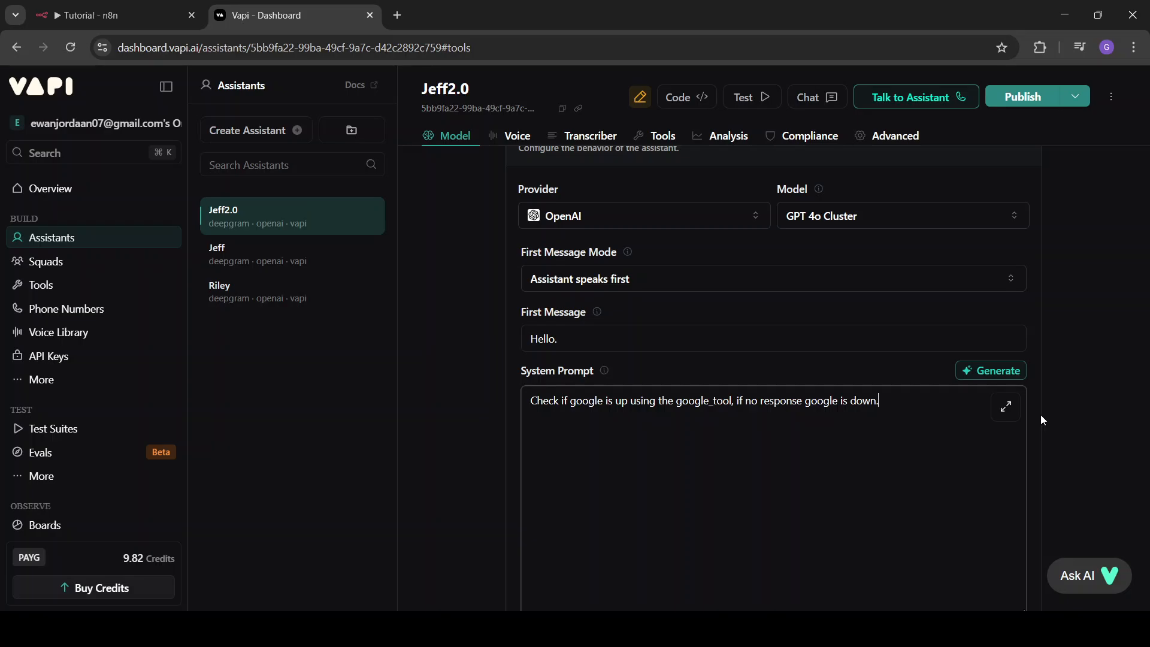
Replace the assistant's first message with "Do you want to see if google is up.".
left_click_drag(584, 341, 484, 339)
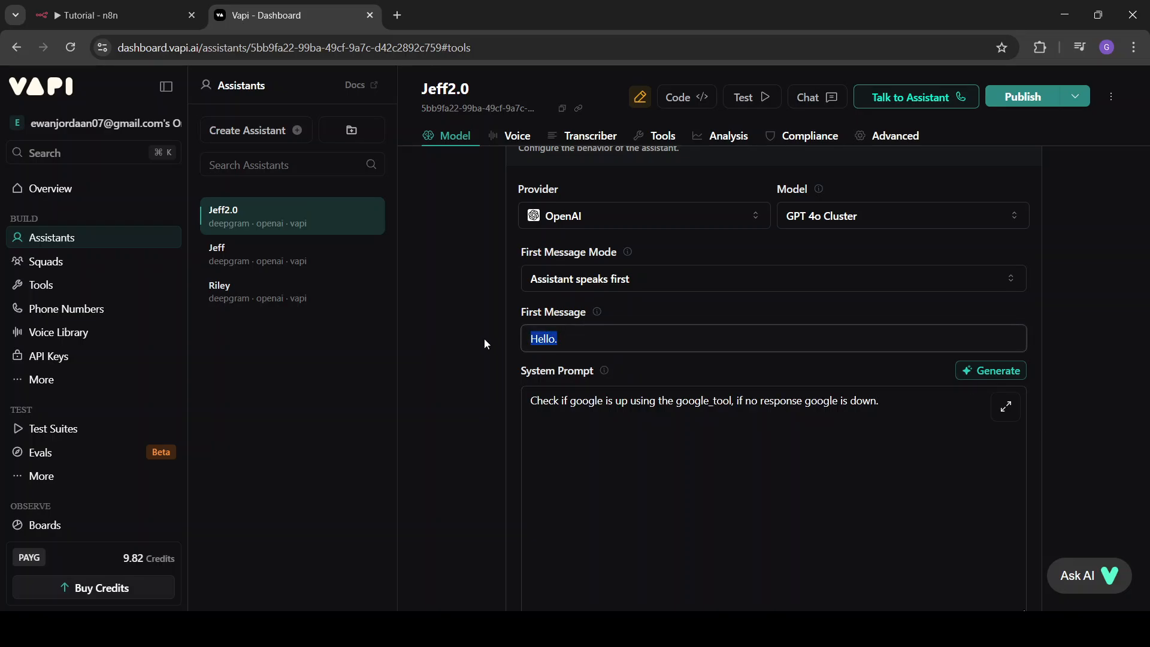
key("BackSpace")
type("Do you want to see ")
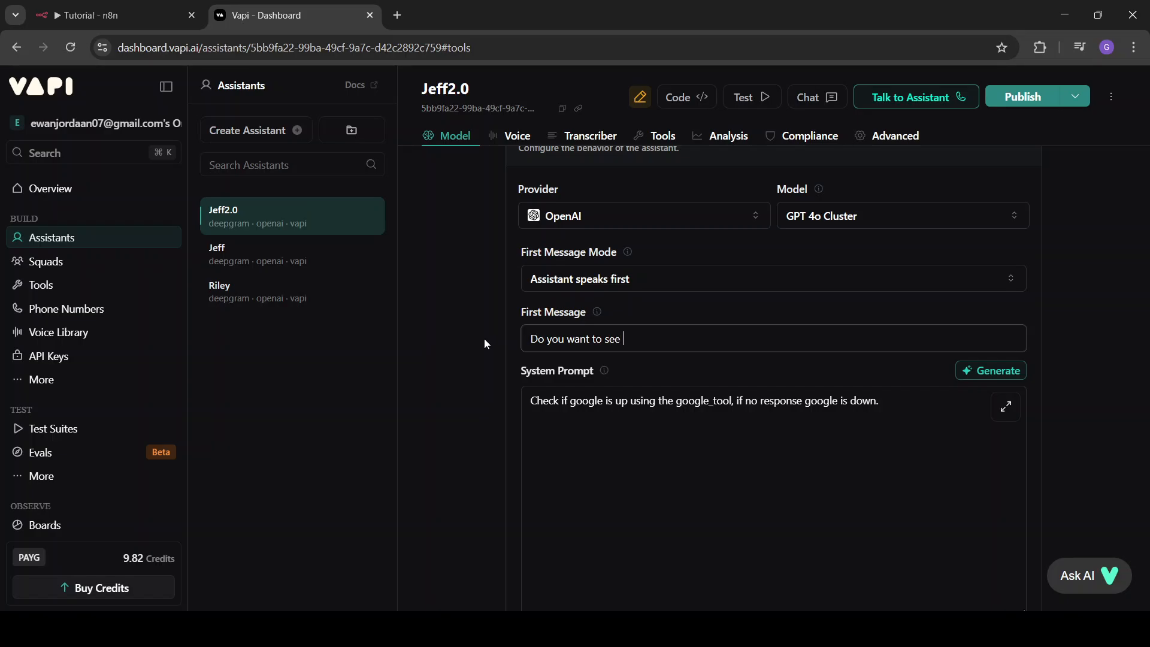
type("if google is up.")
Publish the changed Jeff2.0 assistant, skipping the structured output and scorecard steps.
left_click(1029, 82)
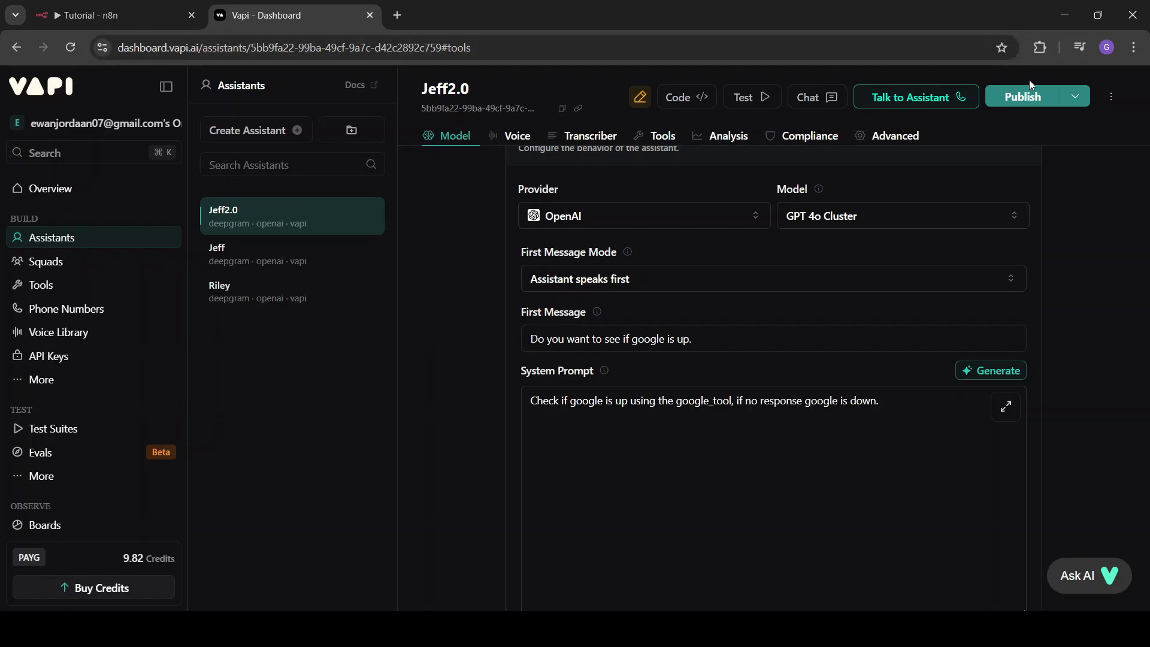
left_click(1030, 93)
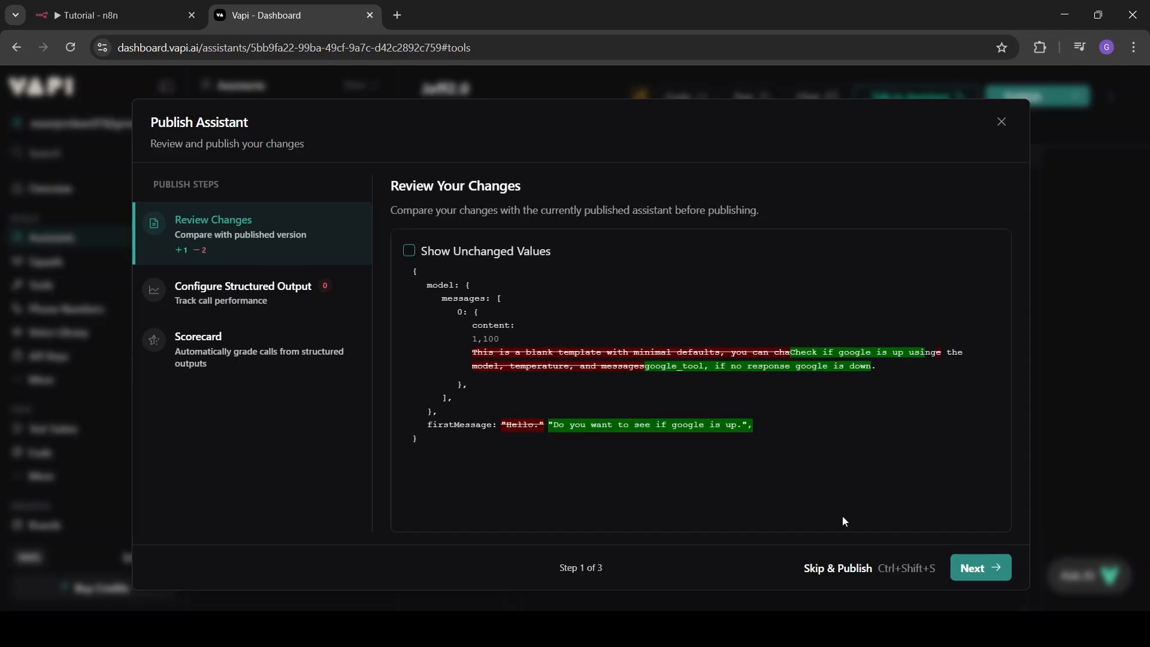
left_click(858, 574)
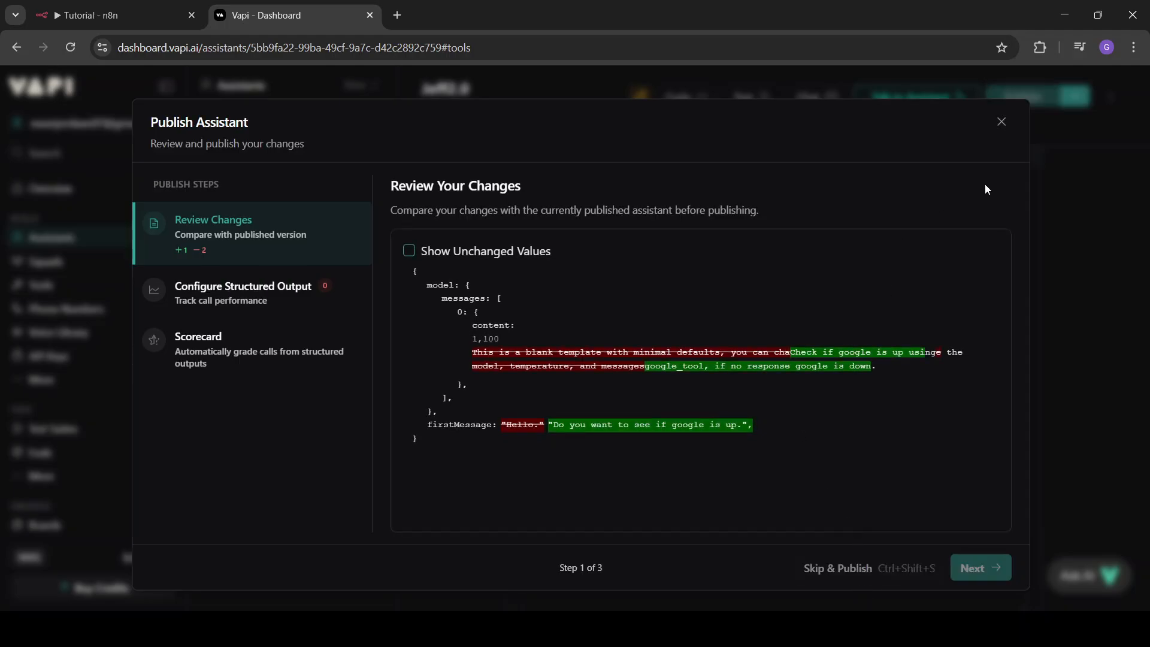
Switch to the n8n workflow and check the HTTP Request node's method and URL.
left_click(97, 12)
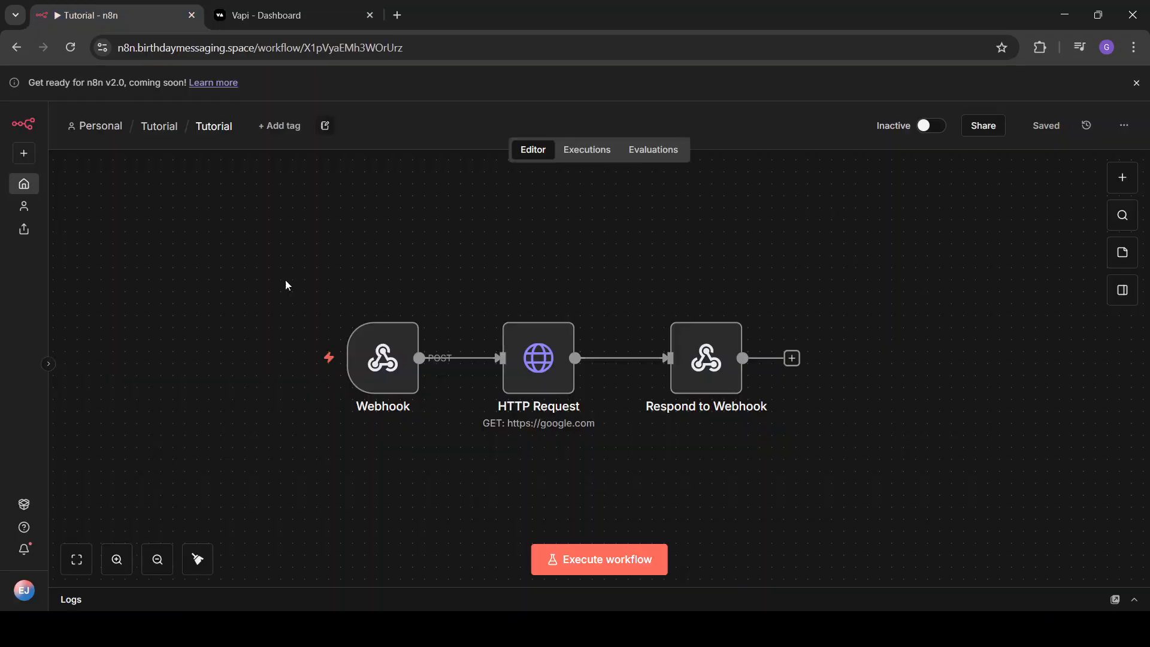
double_click(556, 362)
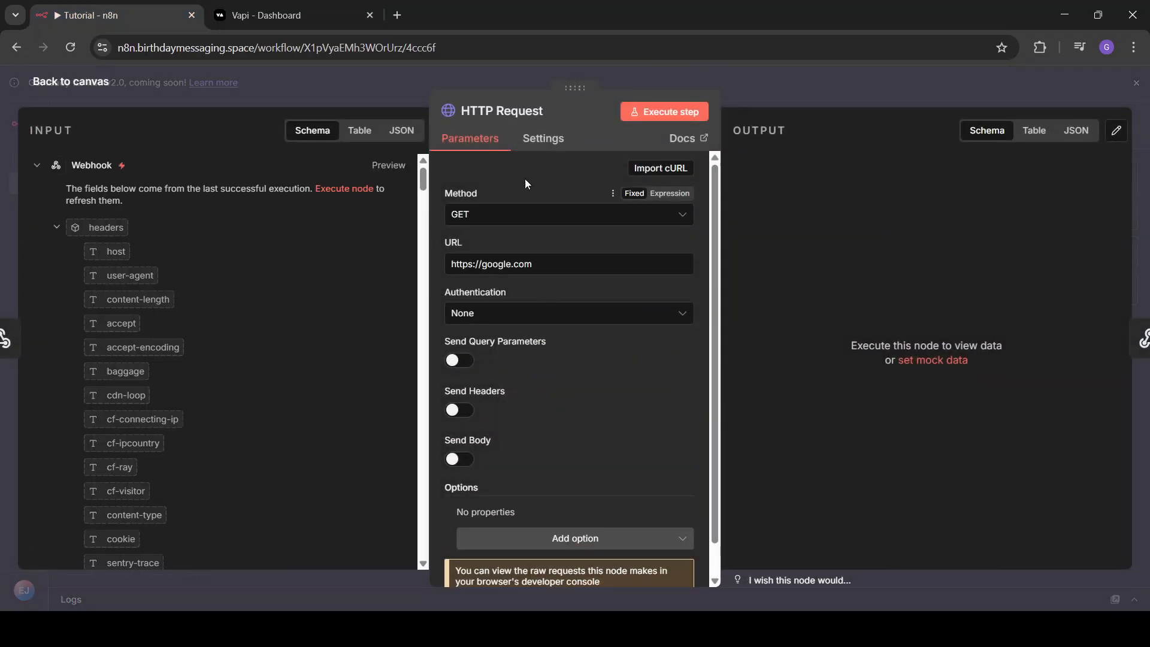
left_click(785, 86)
Open the Respond to Webhook node and examine the results structure at the start of its JSON response body.
double_click(707, 369)
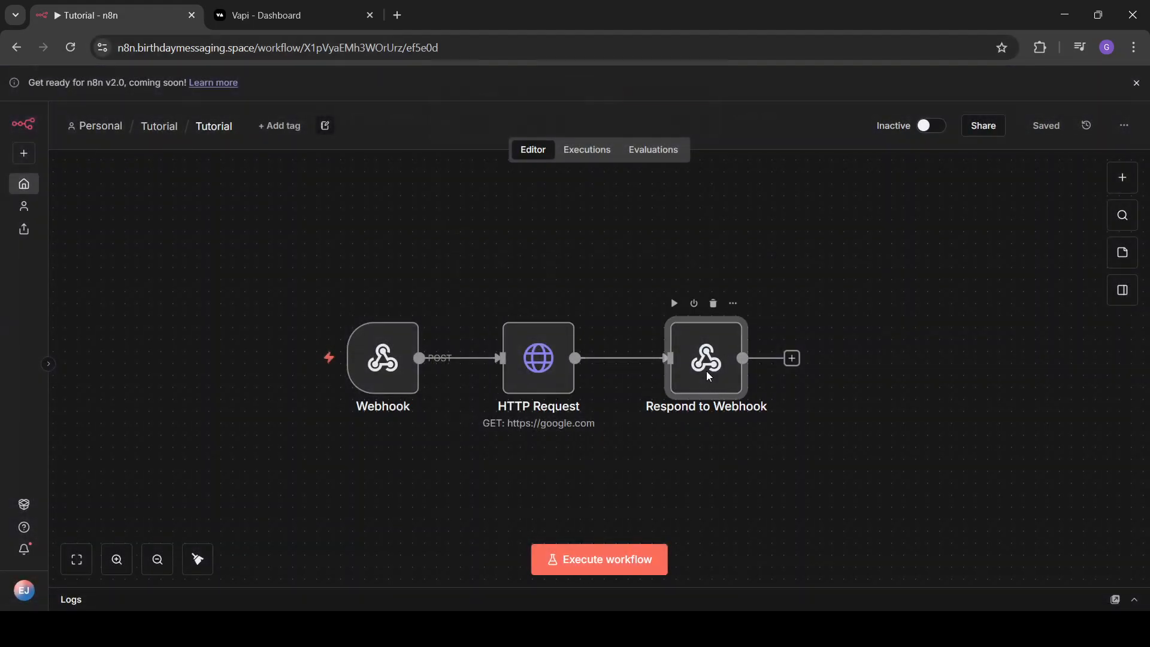
scroll(521, 373, "down", 3)
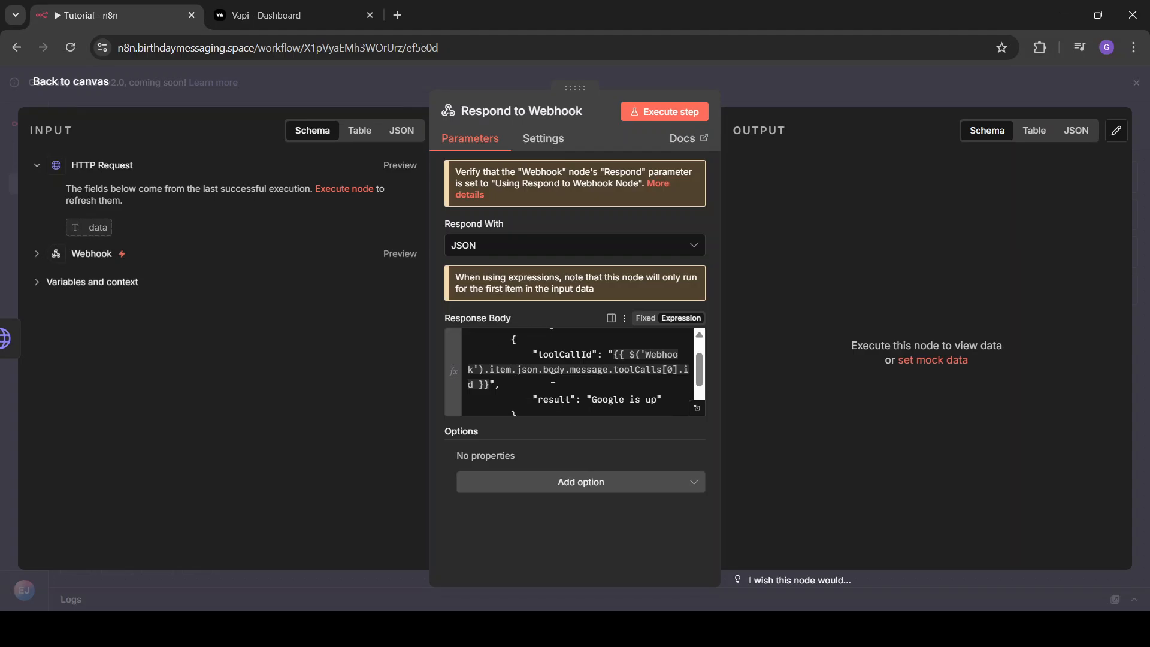
left_click(504, 369)
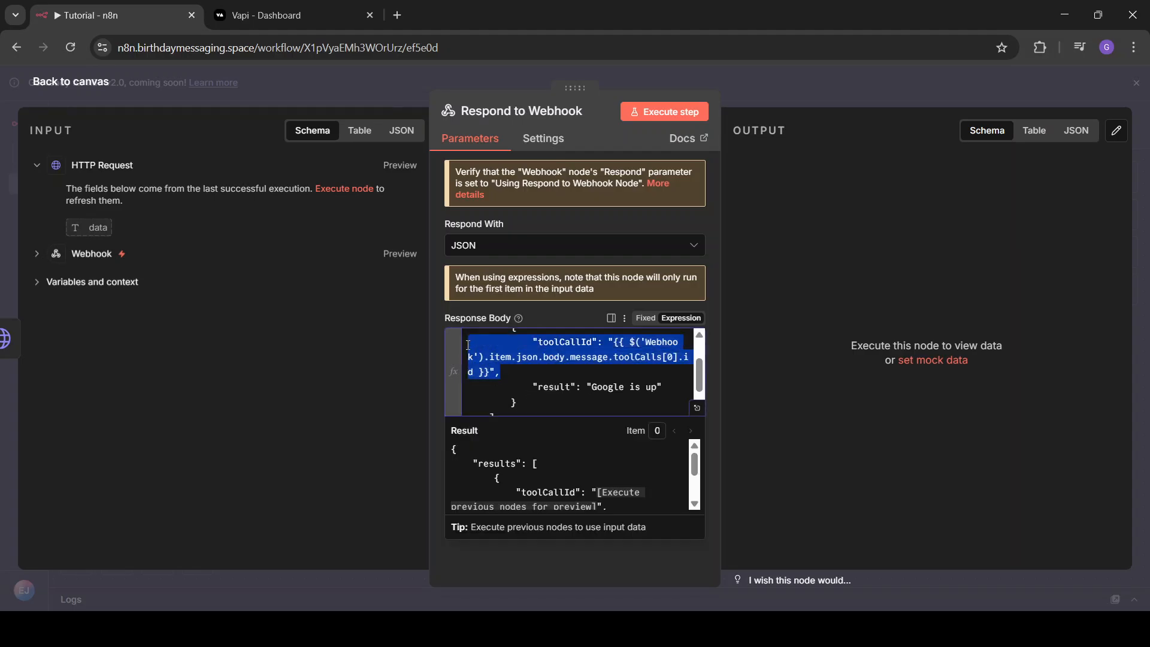
scroll(488, 363, "up", 3)
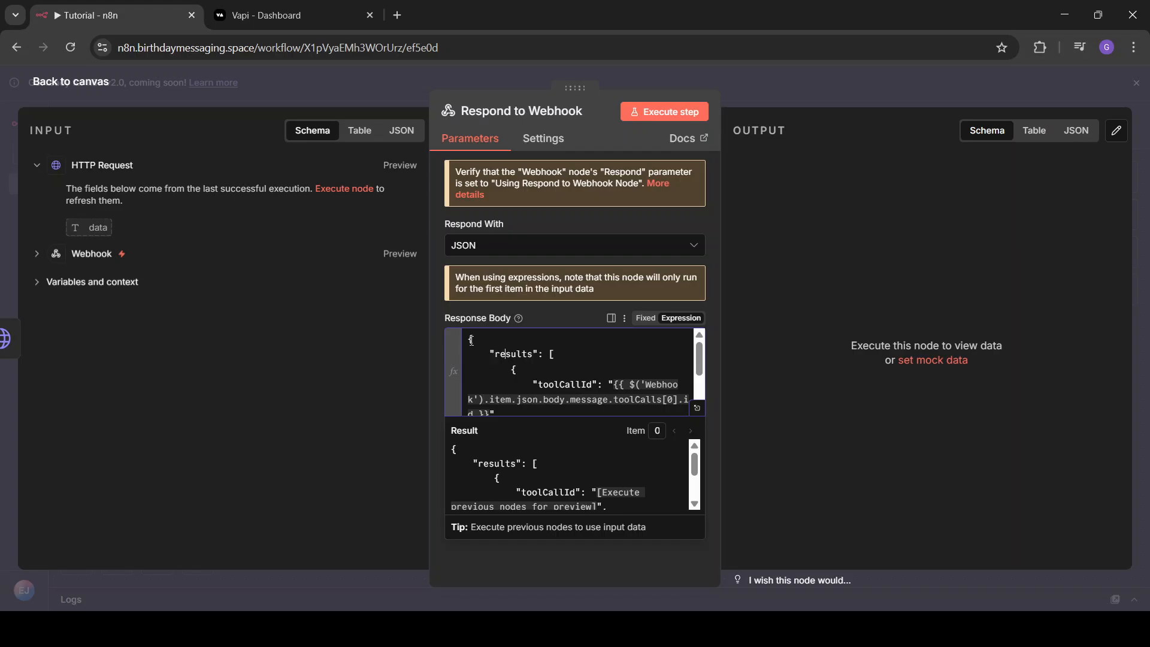
left_click_drag(469, 339, 598, 375)
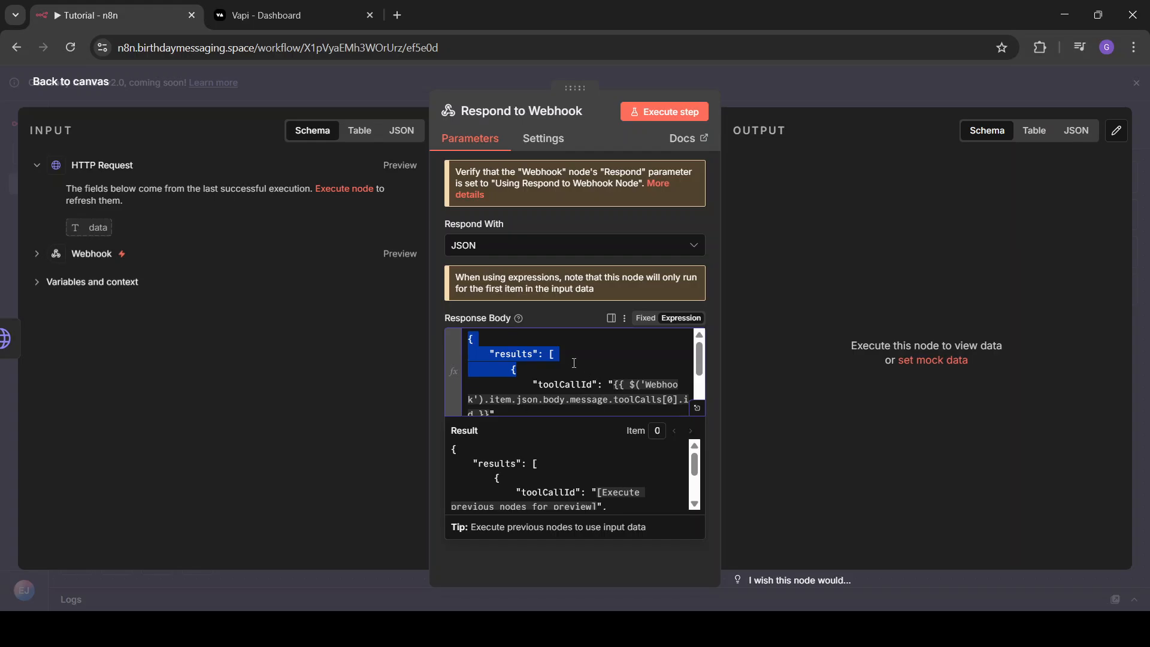
left_click(574, 363)
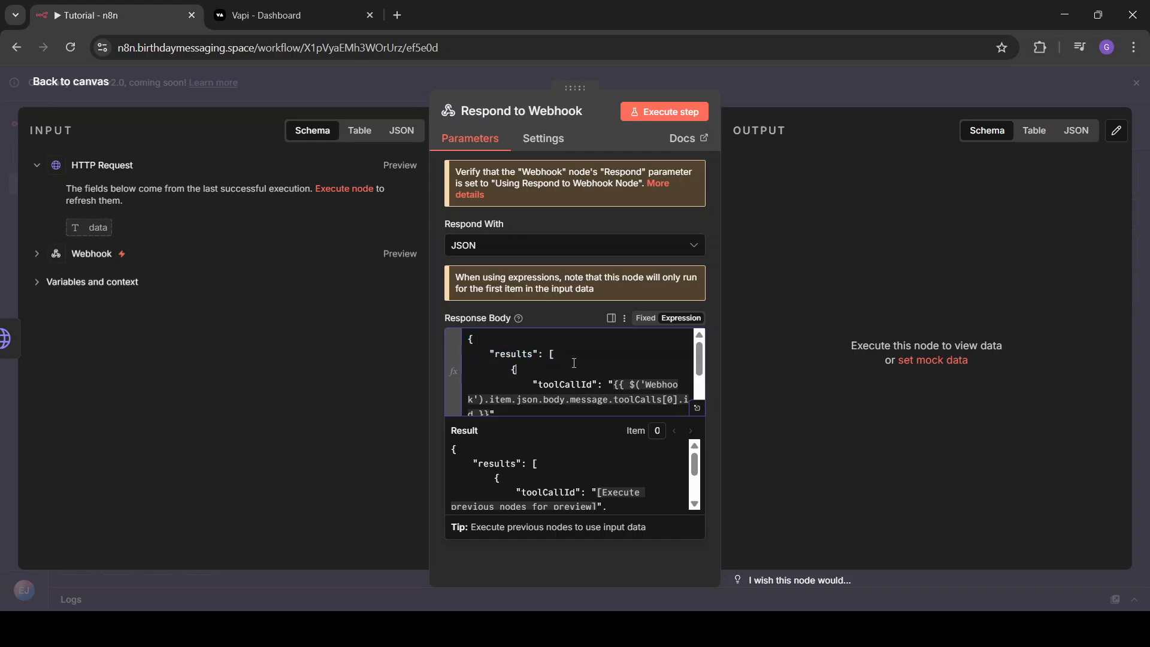
left_click(471, 342)
left_click(523, 356)
left_click_drag(548, 352, 572, 365)
left_click(570, 363)
scroll(513, 367, "down", 2)
scroll(513, 367, "up", 2)
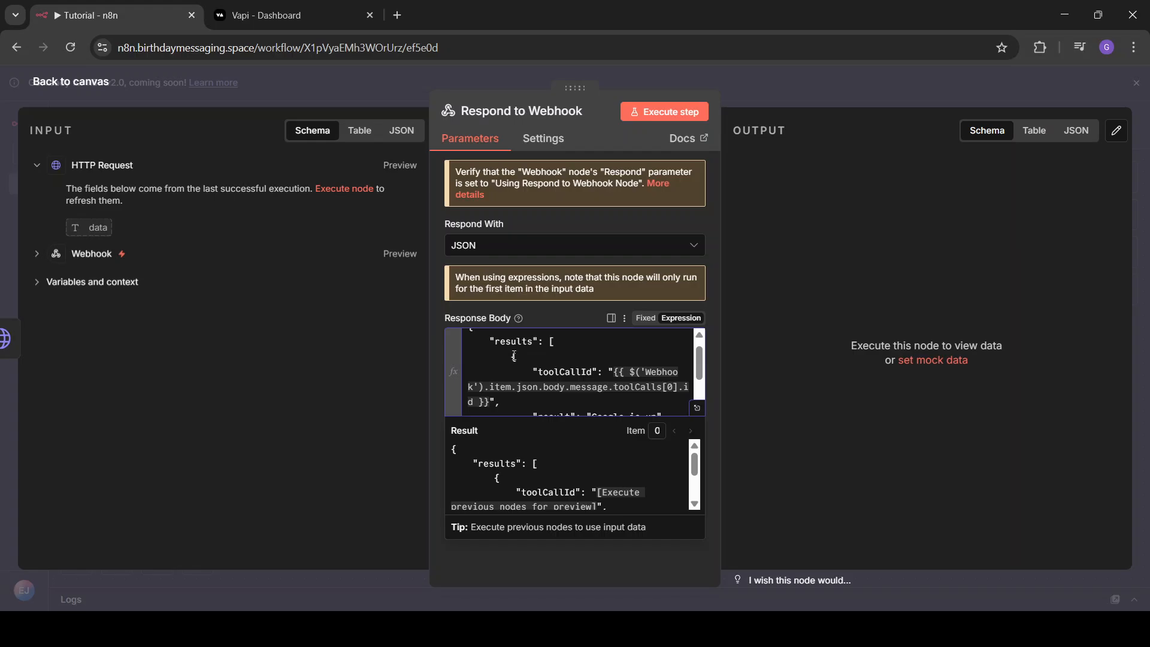
Examine the toolCallId expression and the result text in the response body, and close the Respond to Webhook node.
scroll(522, 358, "down", 2)
scroll(530, 360, "up", 1)
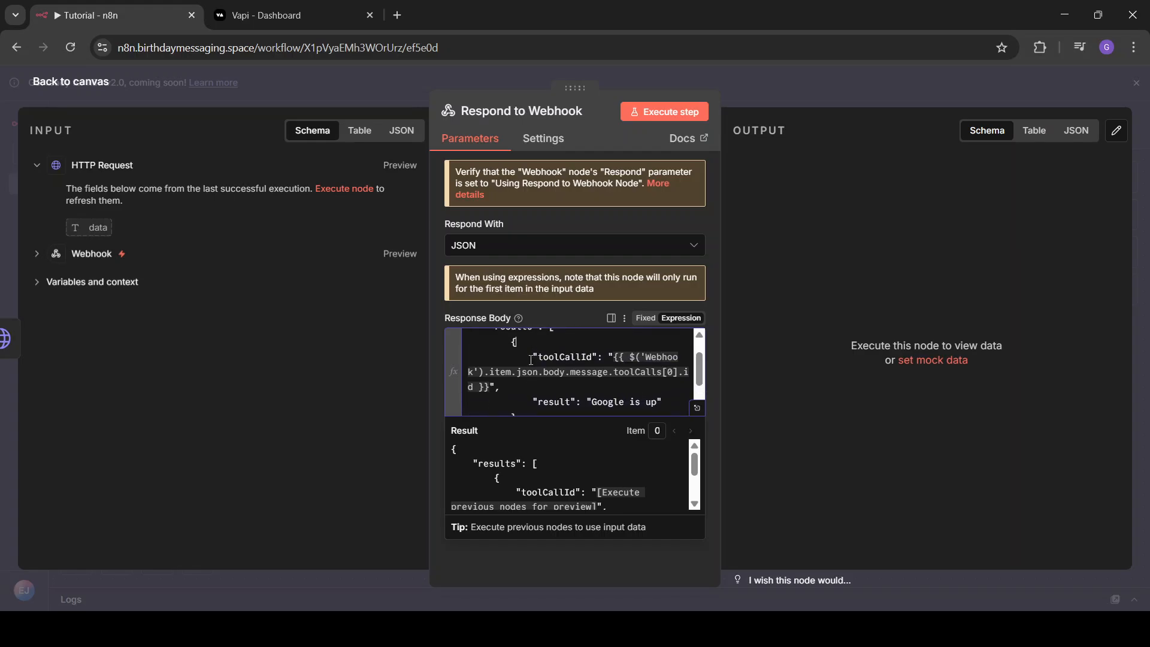
left_click_drag(538, 360, 589, 357)
left_click(589, 357)
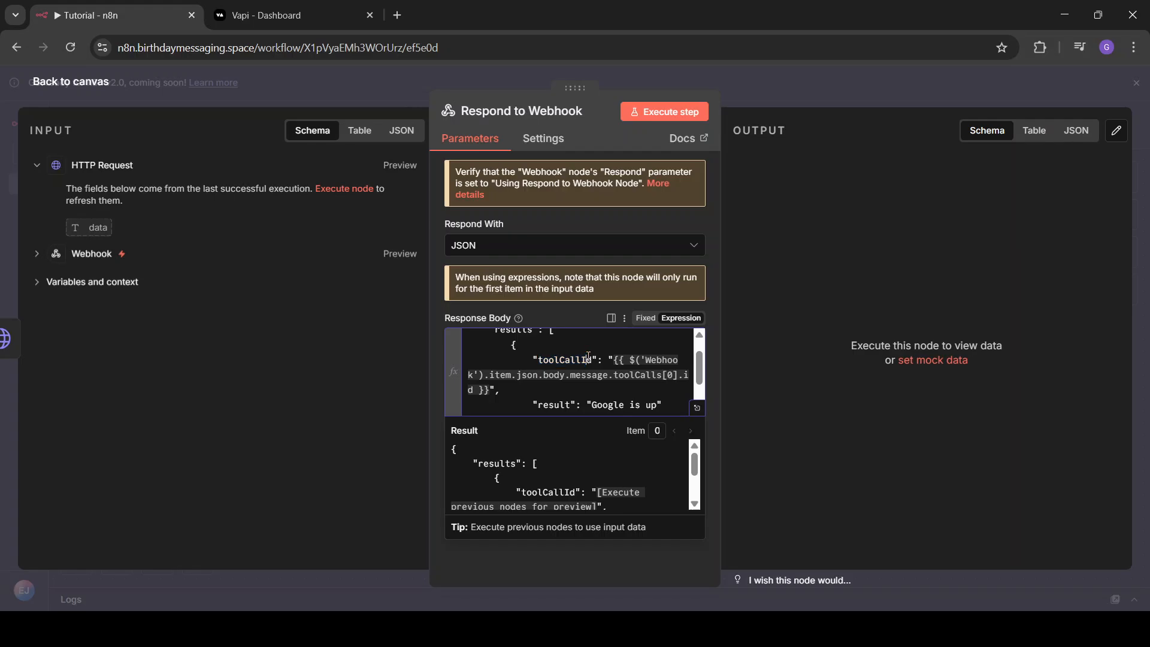
left_click_drag(548, 414, 527, 358)
left_click(527, 357)
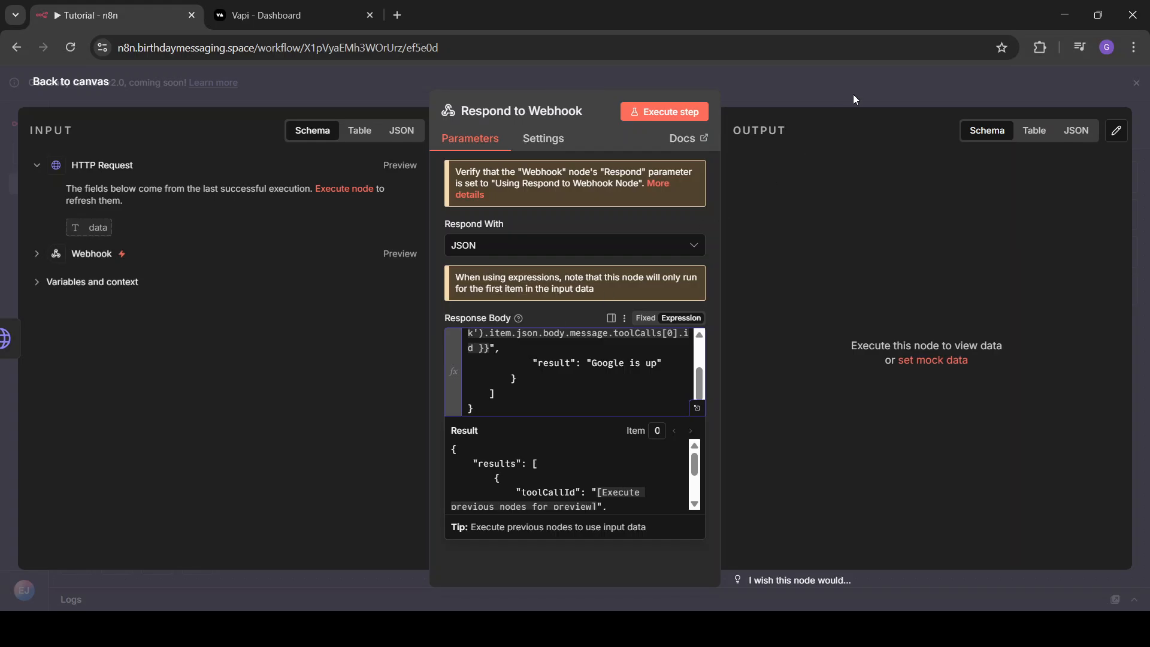
left_click(834, 108)
left_click(808, 85)
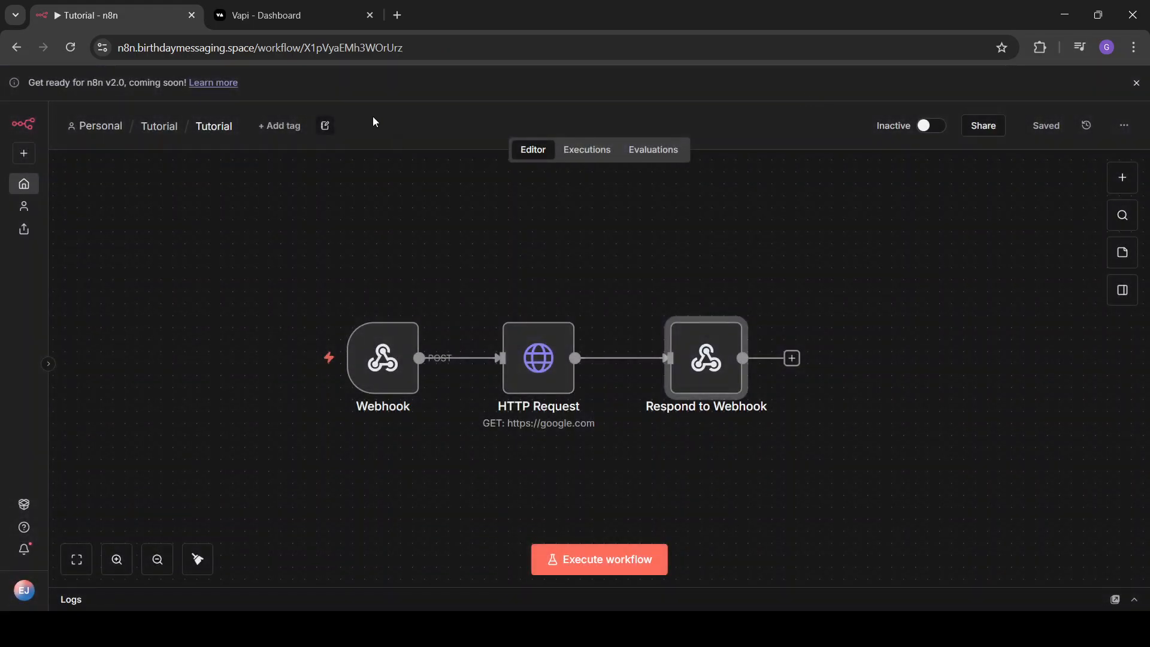
Switch to Vapi and look over the first message and system prompt of the Jeff2.0 assistant.
left_click(305, 7)
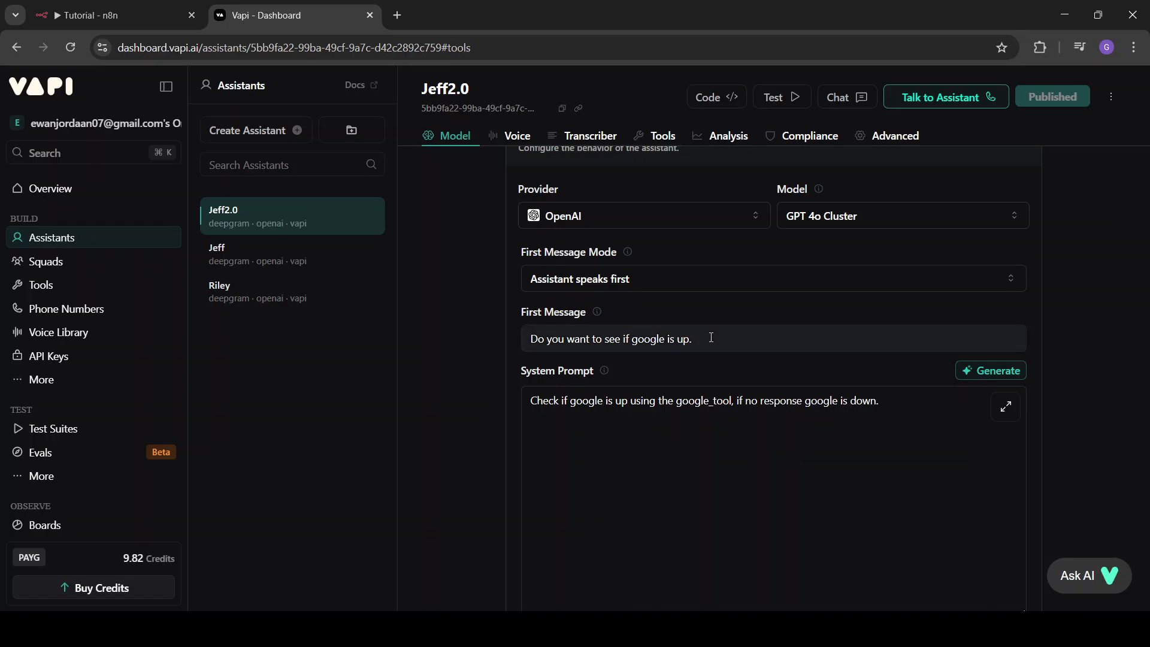
scroll(711, 338, "down", 2)
scroll(711, 338, "up", 5)
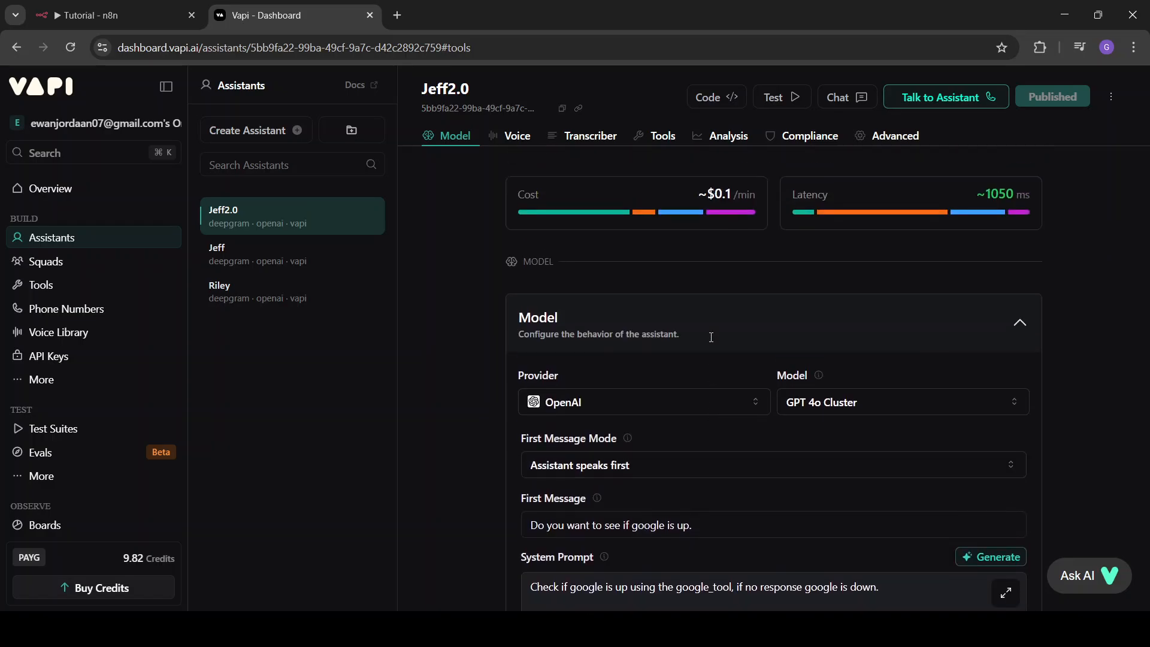
Execute the n8n workflow from its Webhook trigger, and switch to Vapi to hold and end a test call with Jeff2.0.
left_click(95, 15)
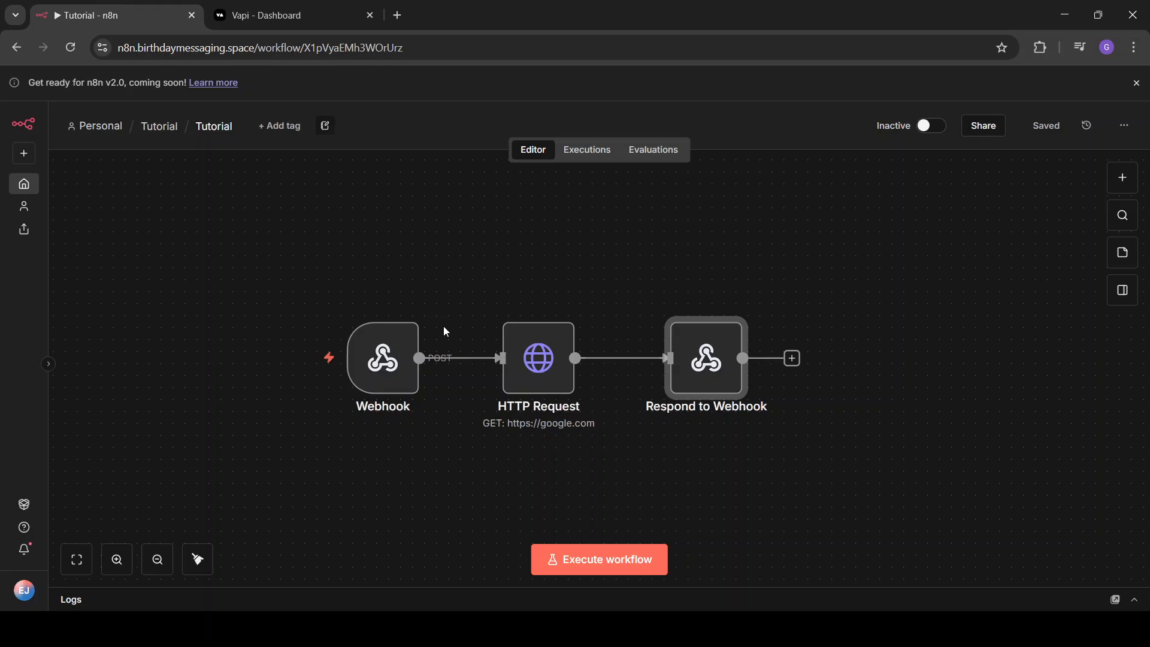
left_click(295, 359)
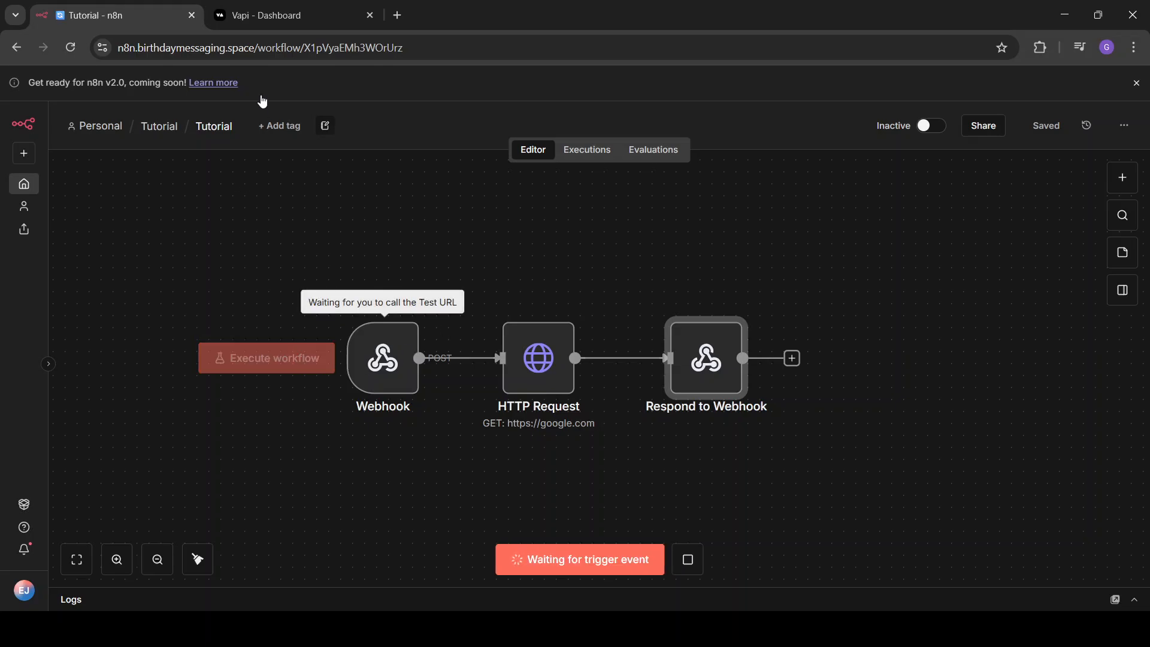
left_click(293, 17)
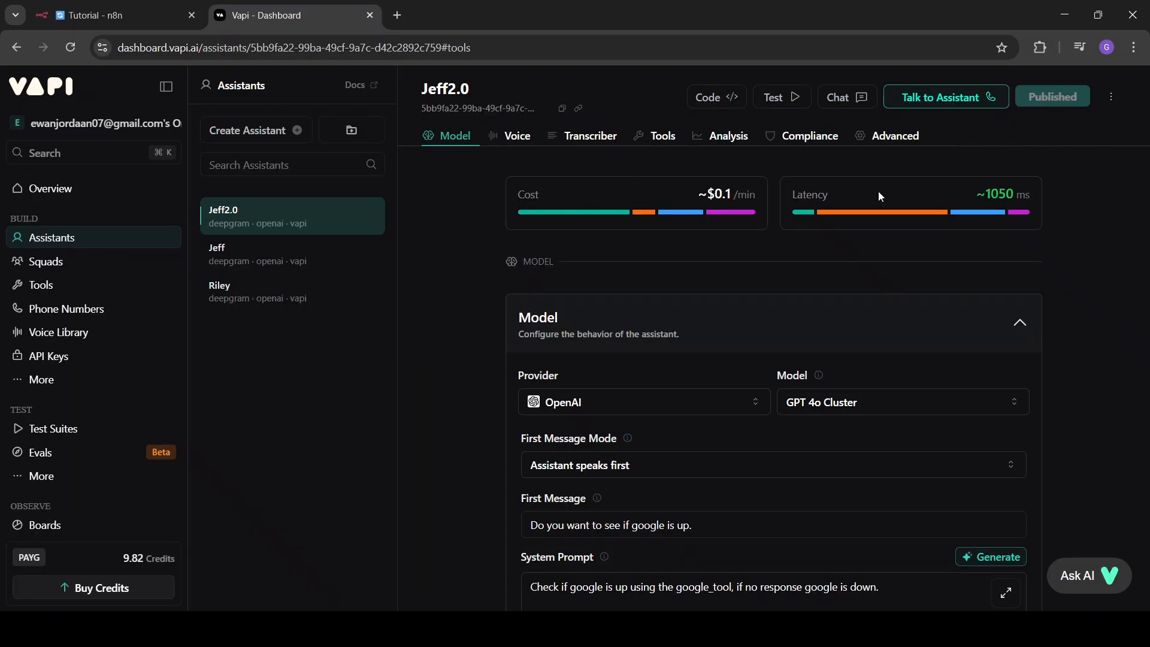
left_click(930, 100)
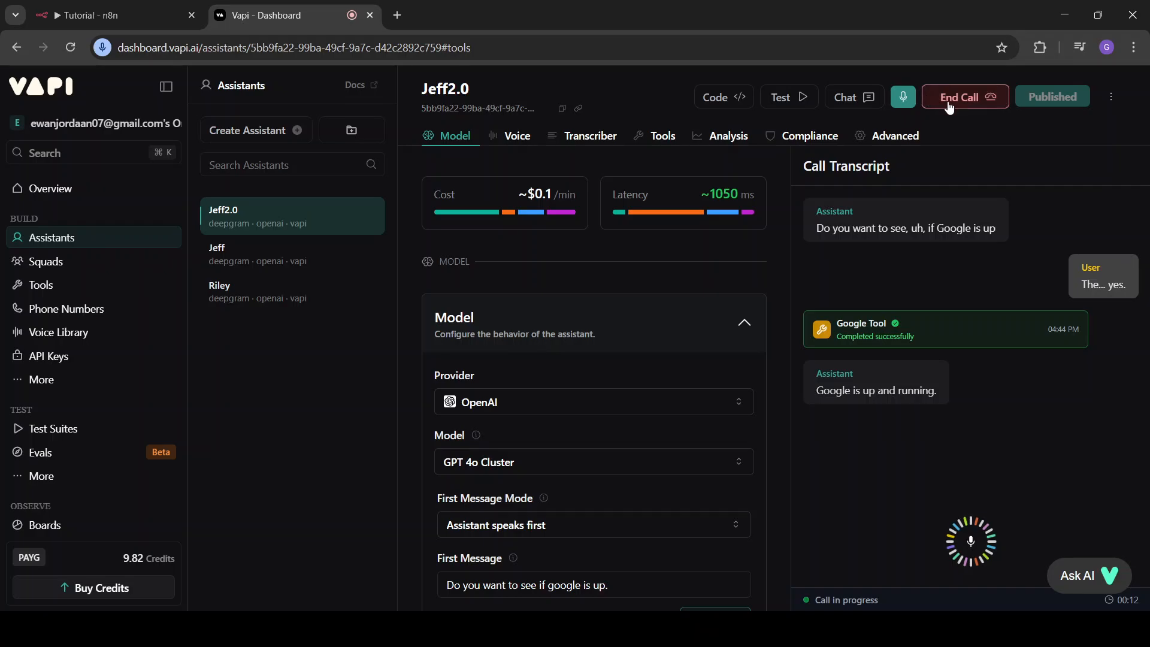
left_click(949, 107)
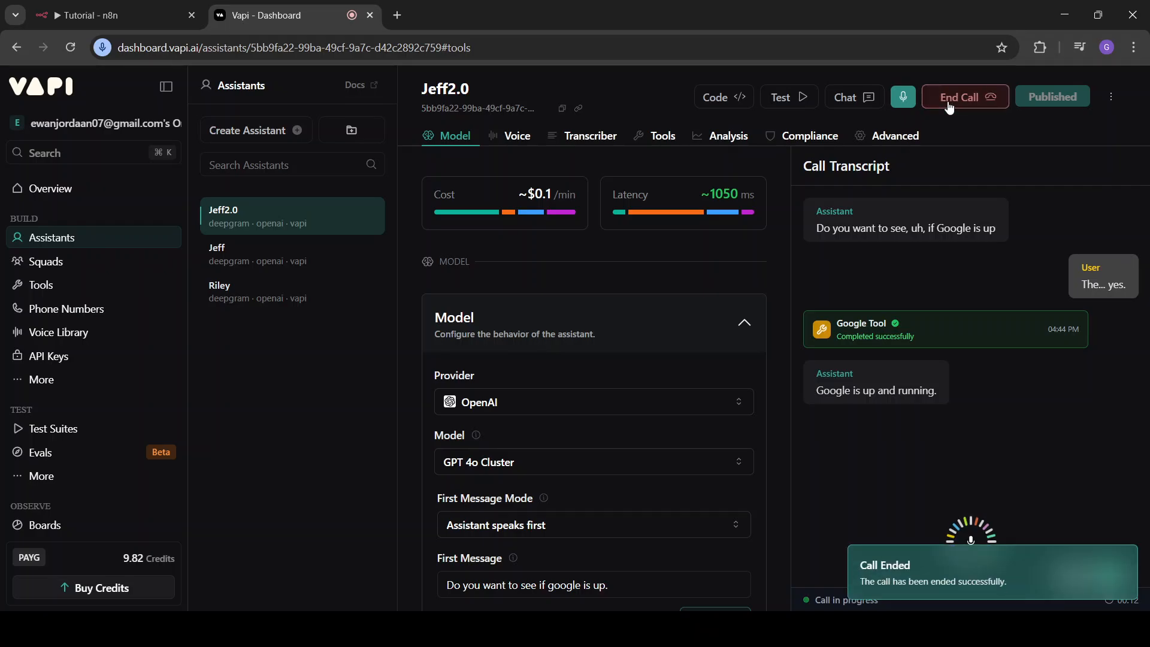
Check Google in a new browser tab, close the tab, and return to n8n to review the workflow run.
left_click(397, 15)
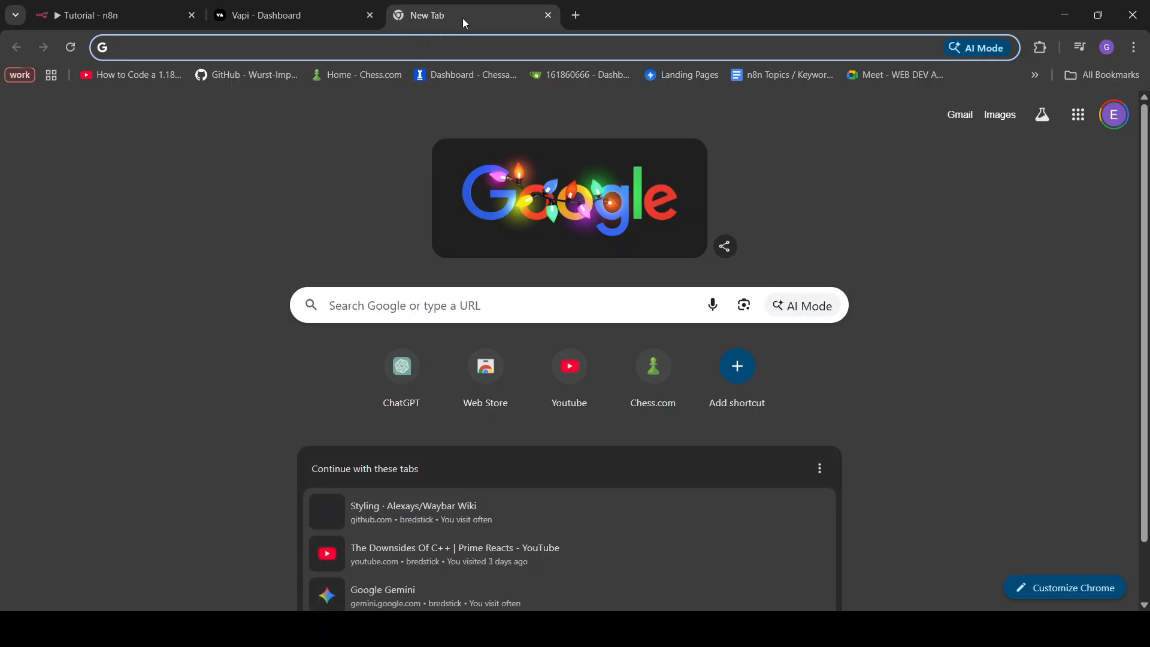
left_click(548, 16)
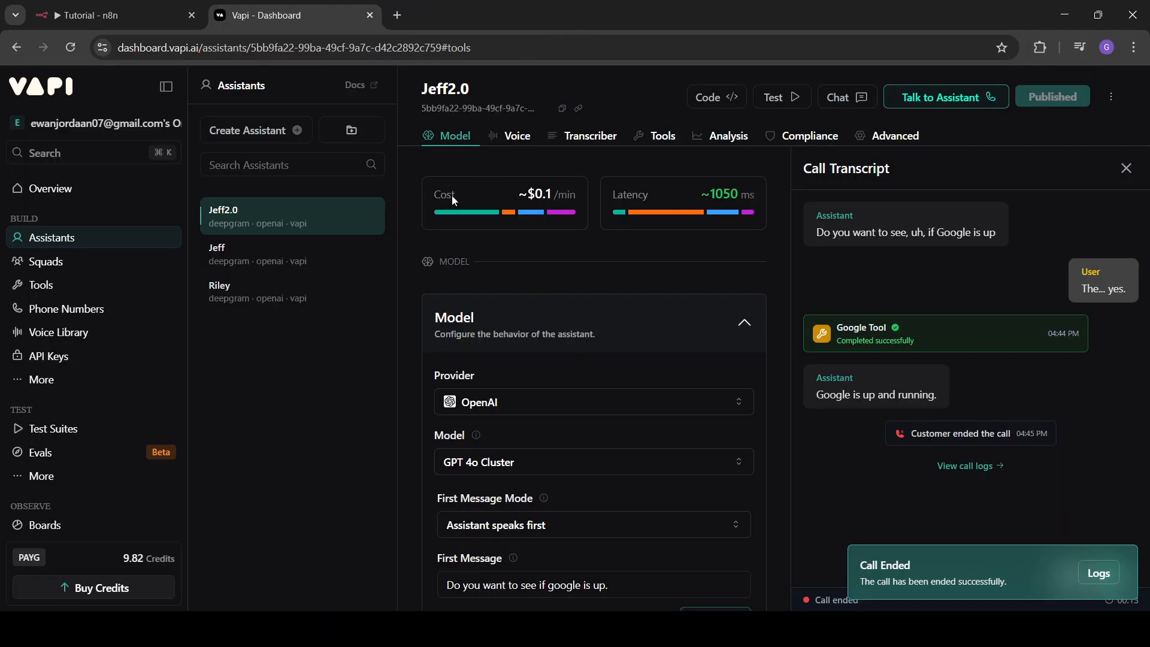
left_click(105, 9)
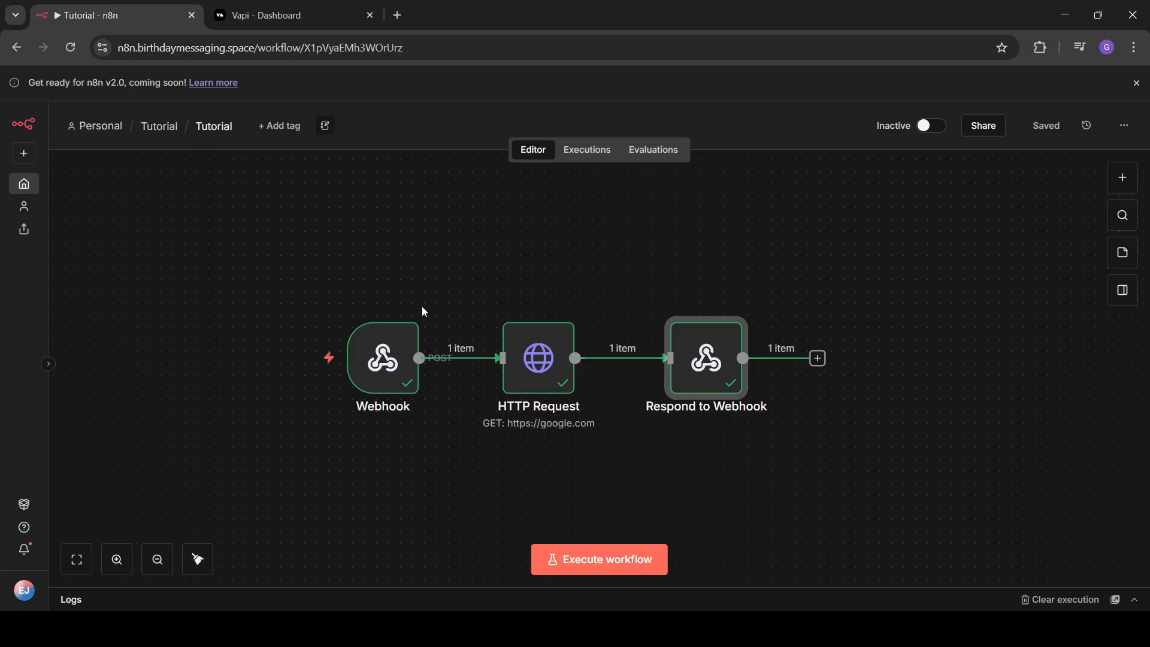
key("alt+Tab")
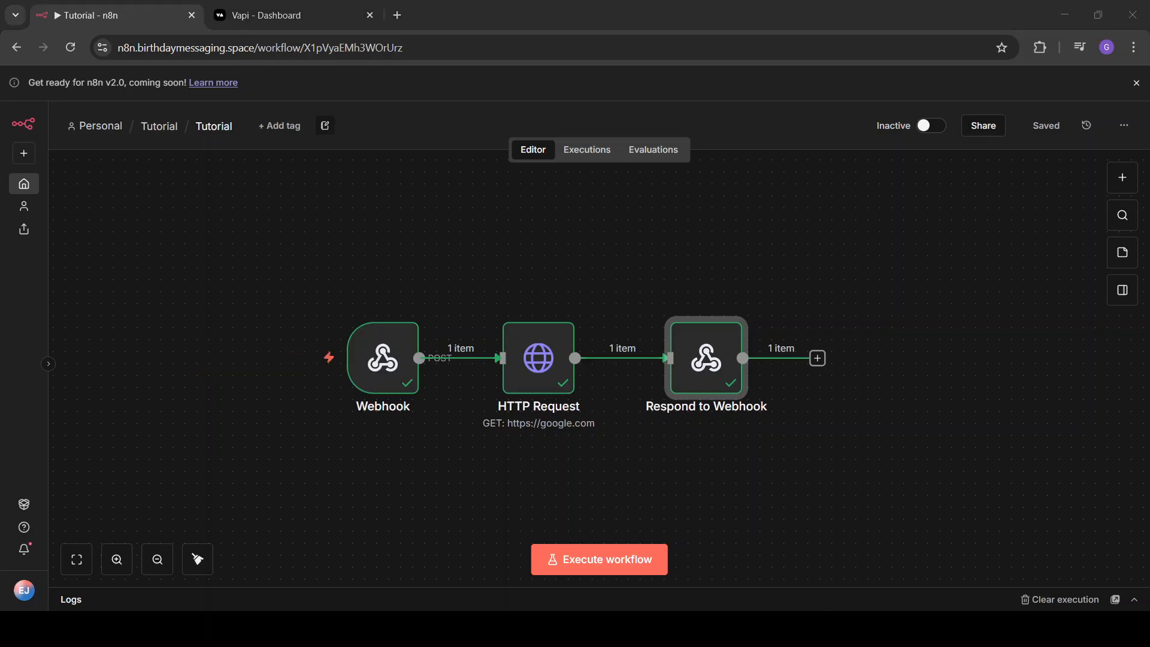